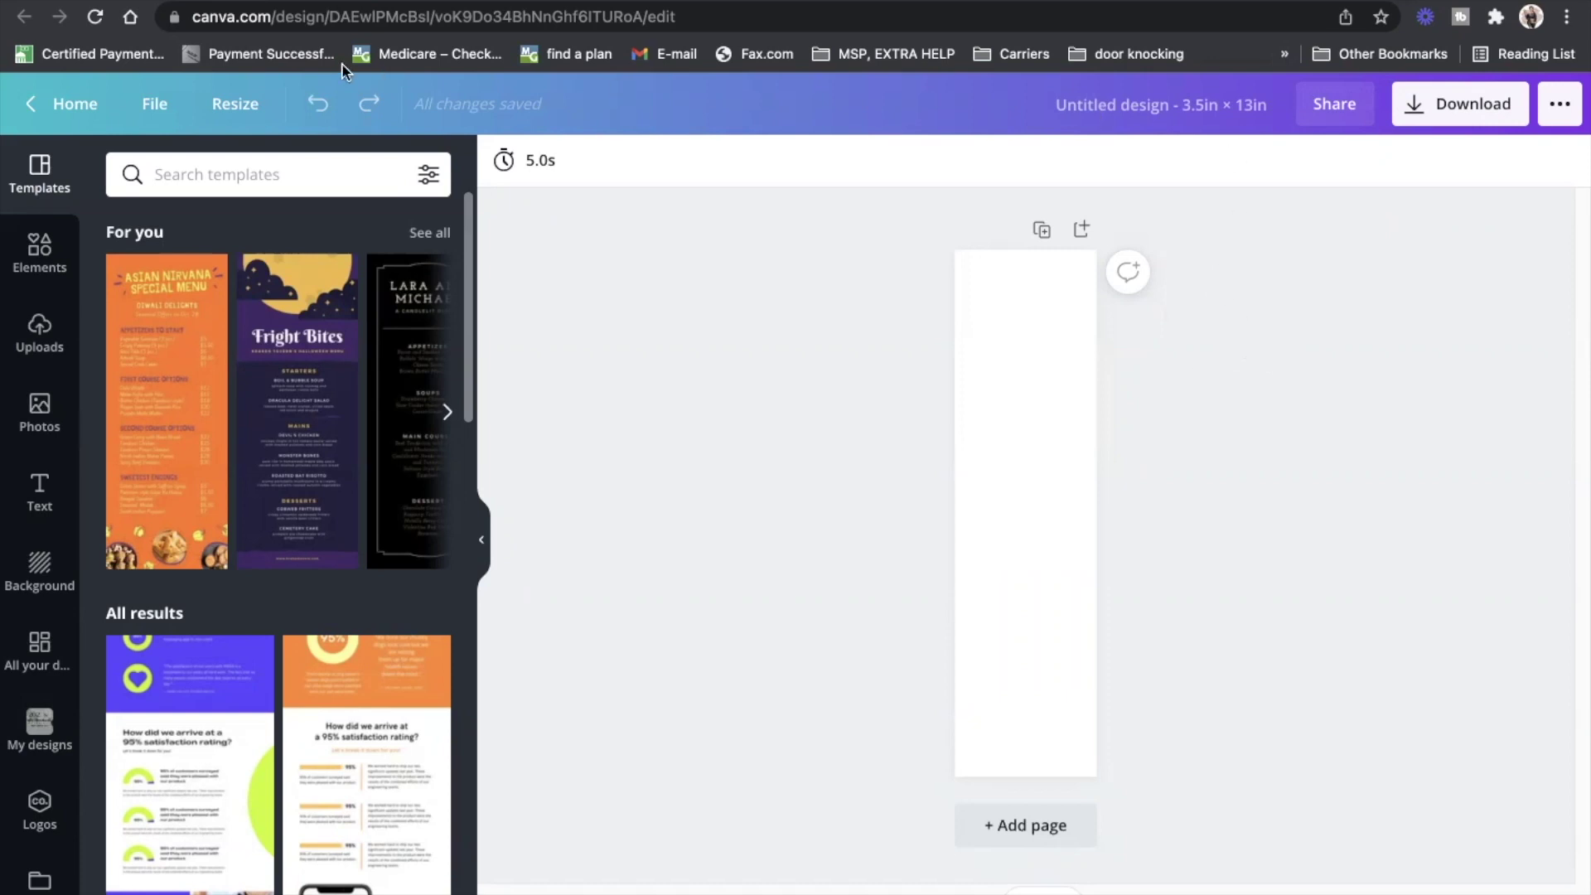
left_click(152, 112)
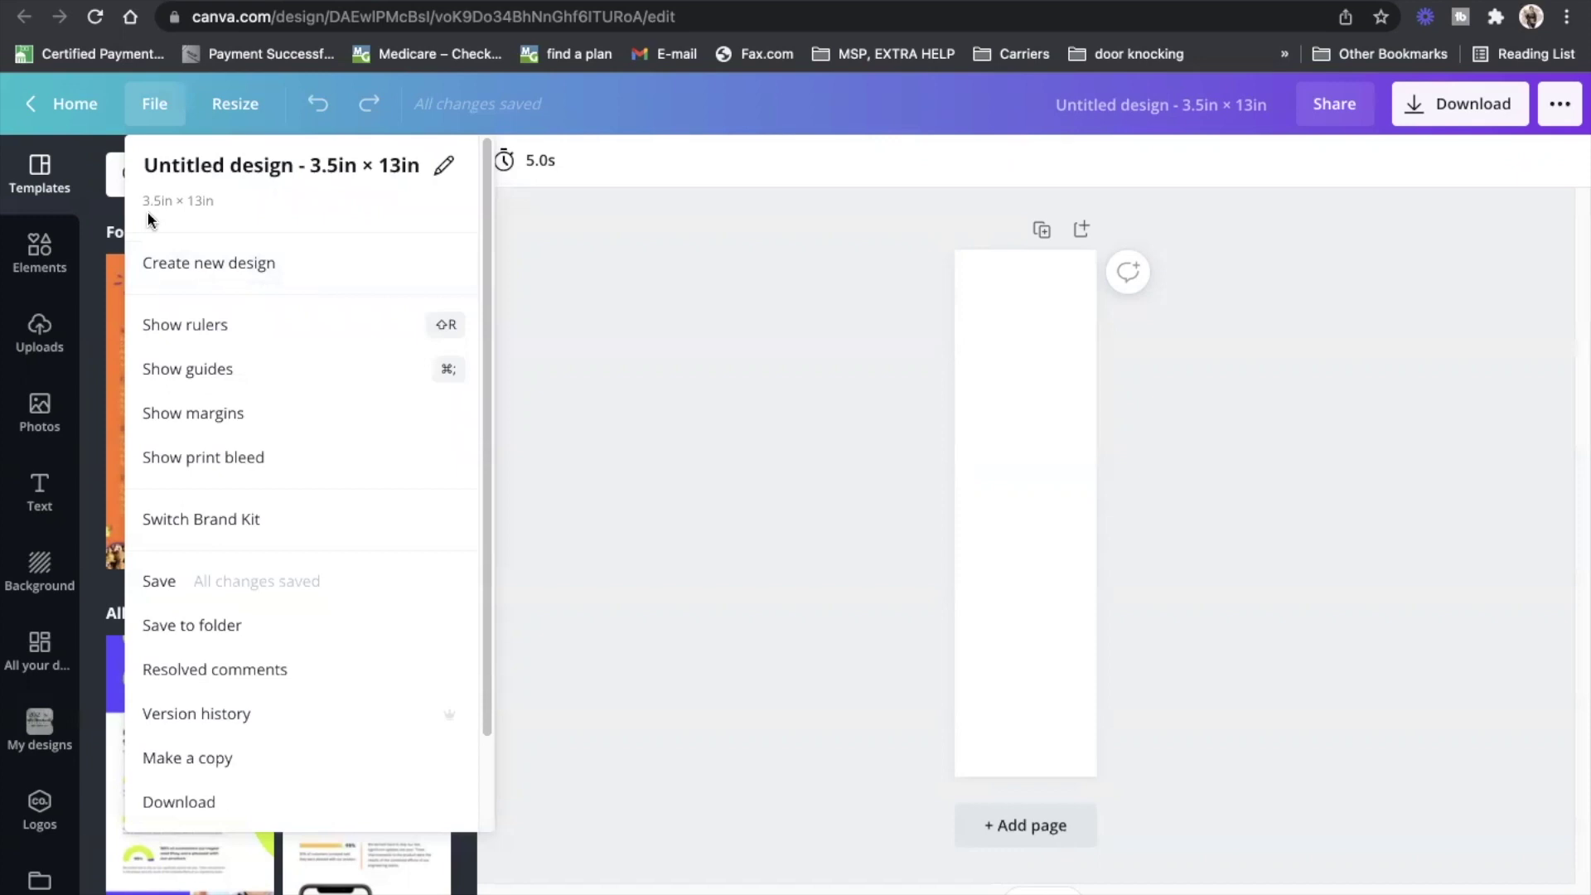
left_click(532, 259)
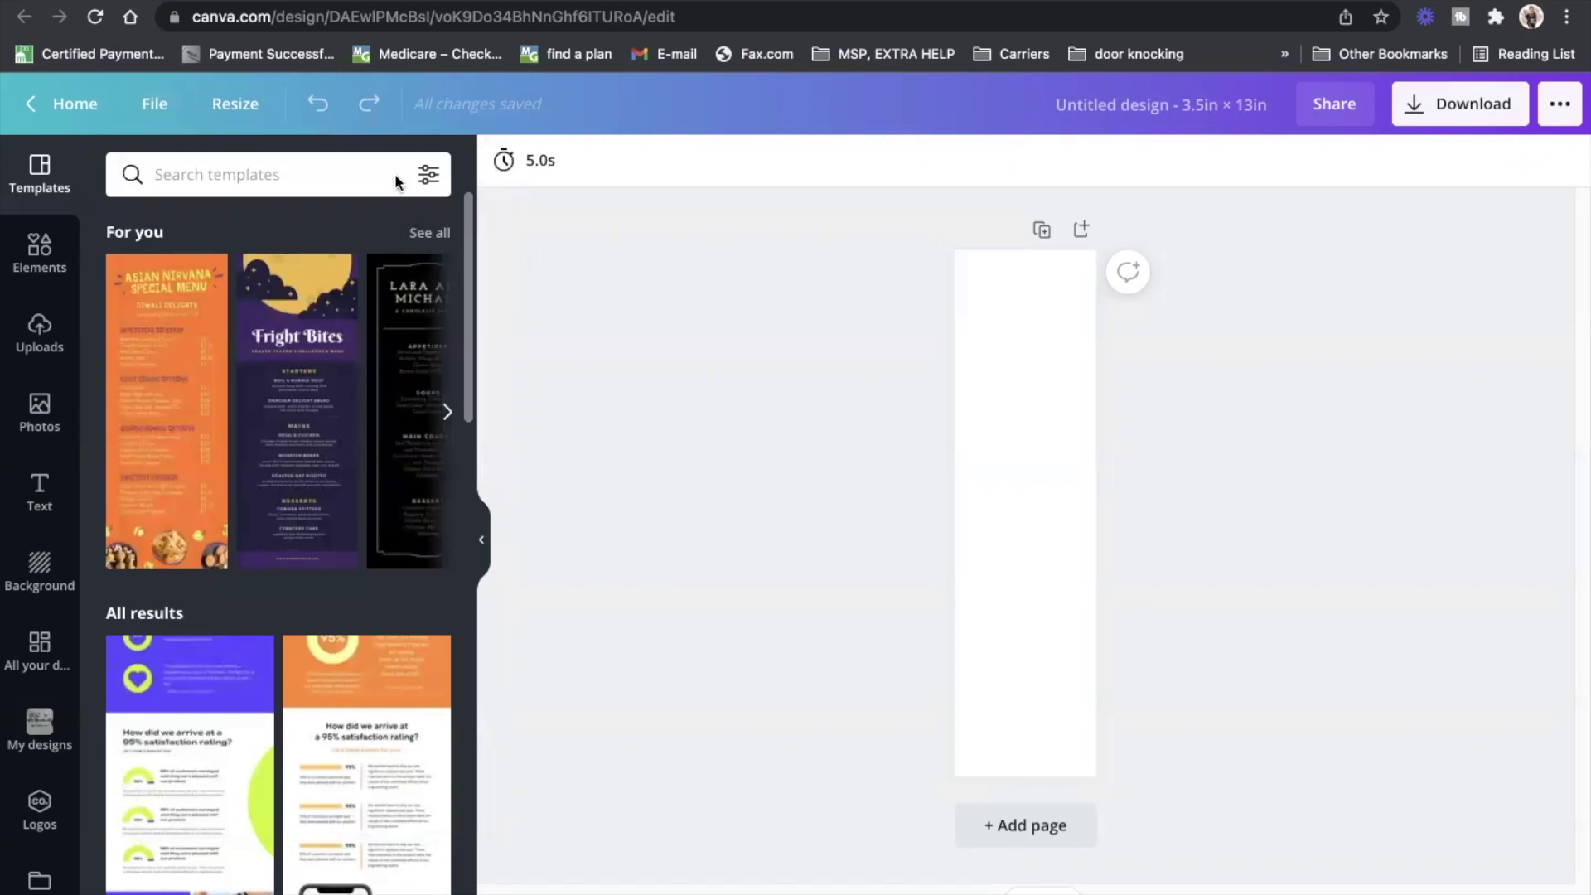
key("super+bracketleft")
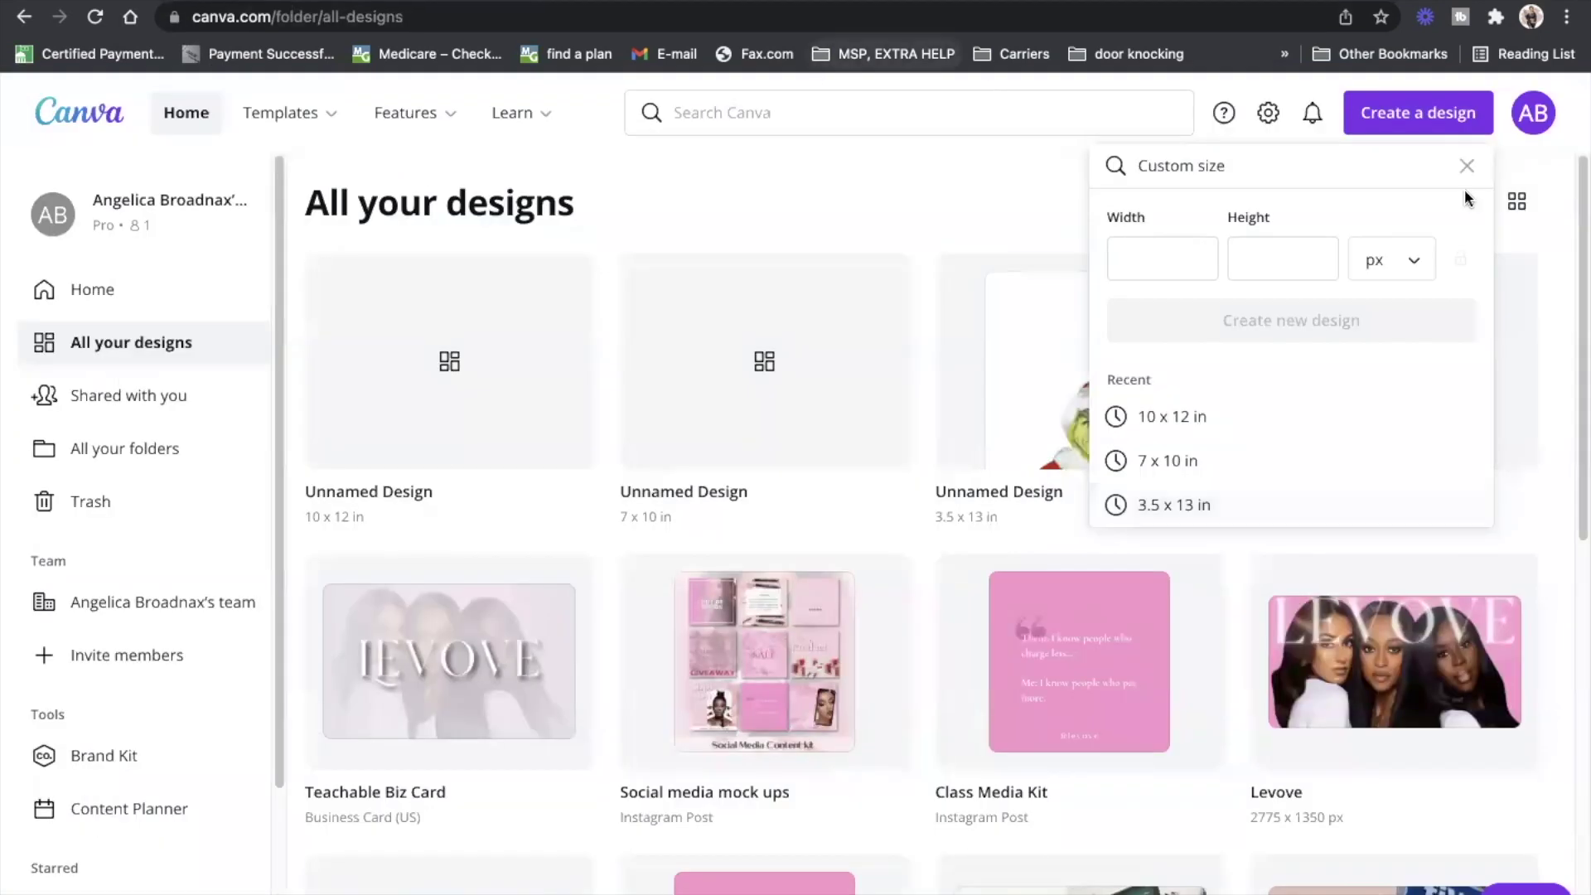
left_click(1467, 166)
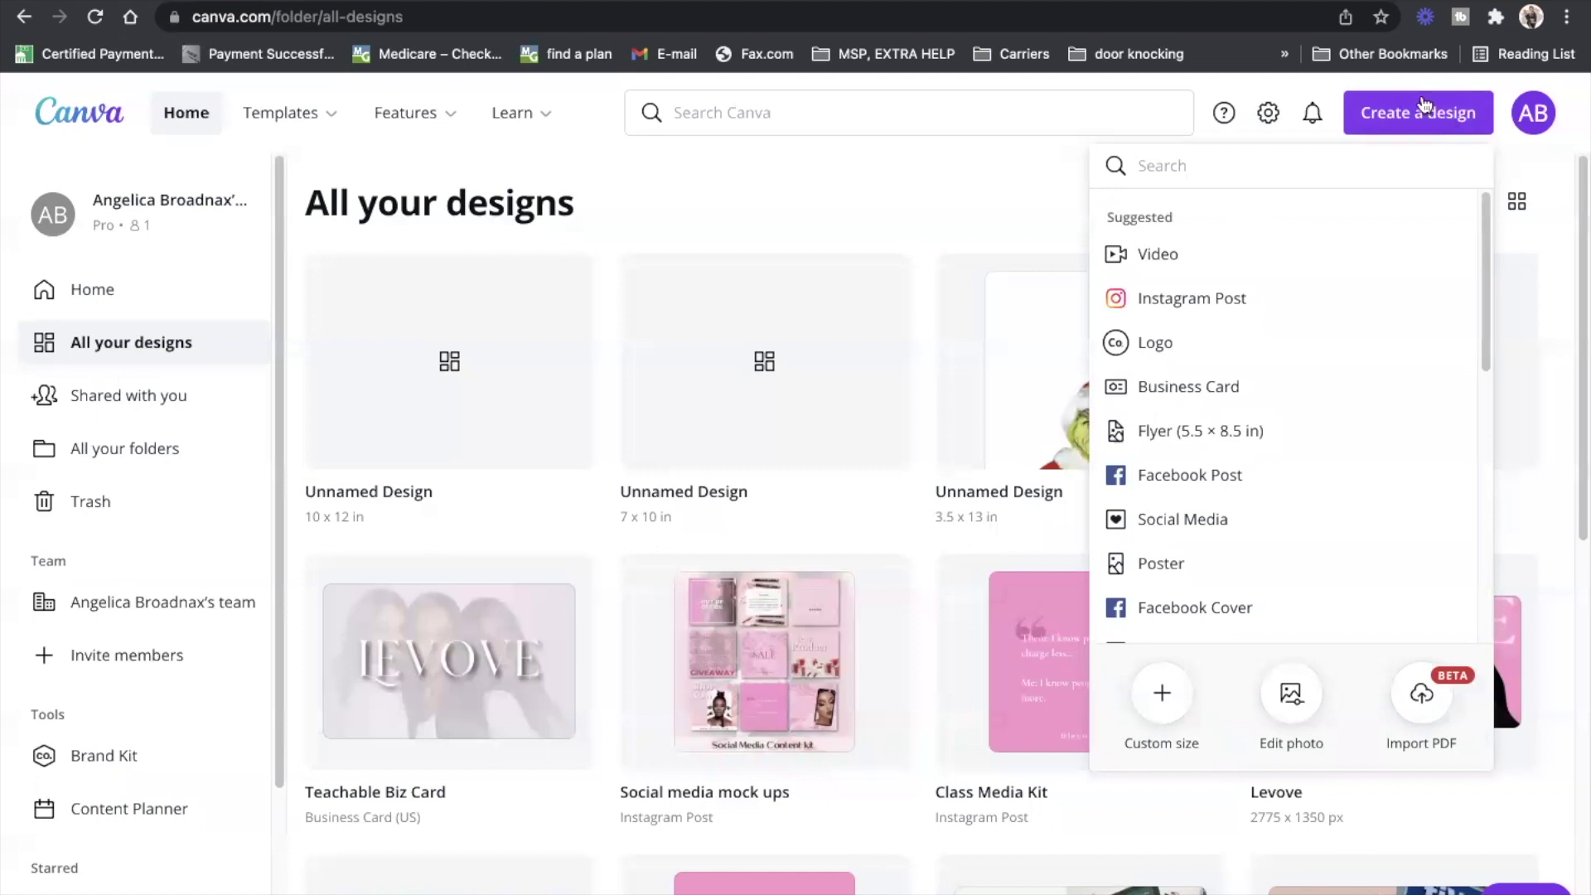
left_click(1183, 710)
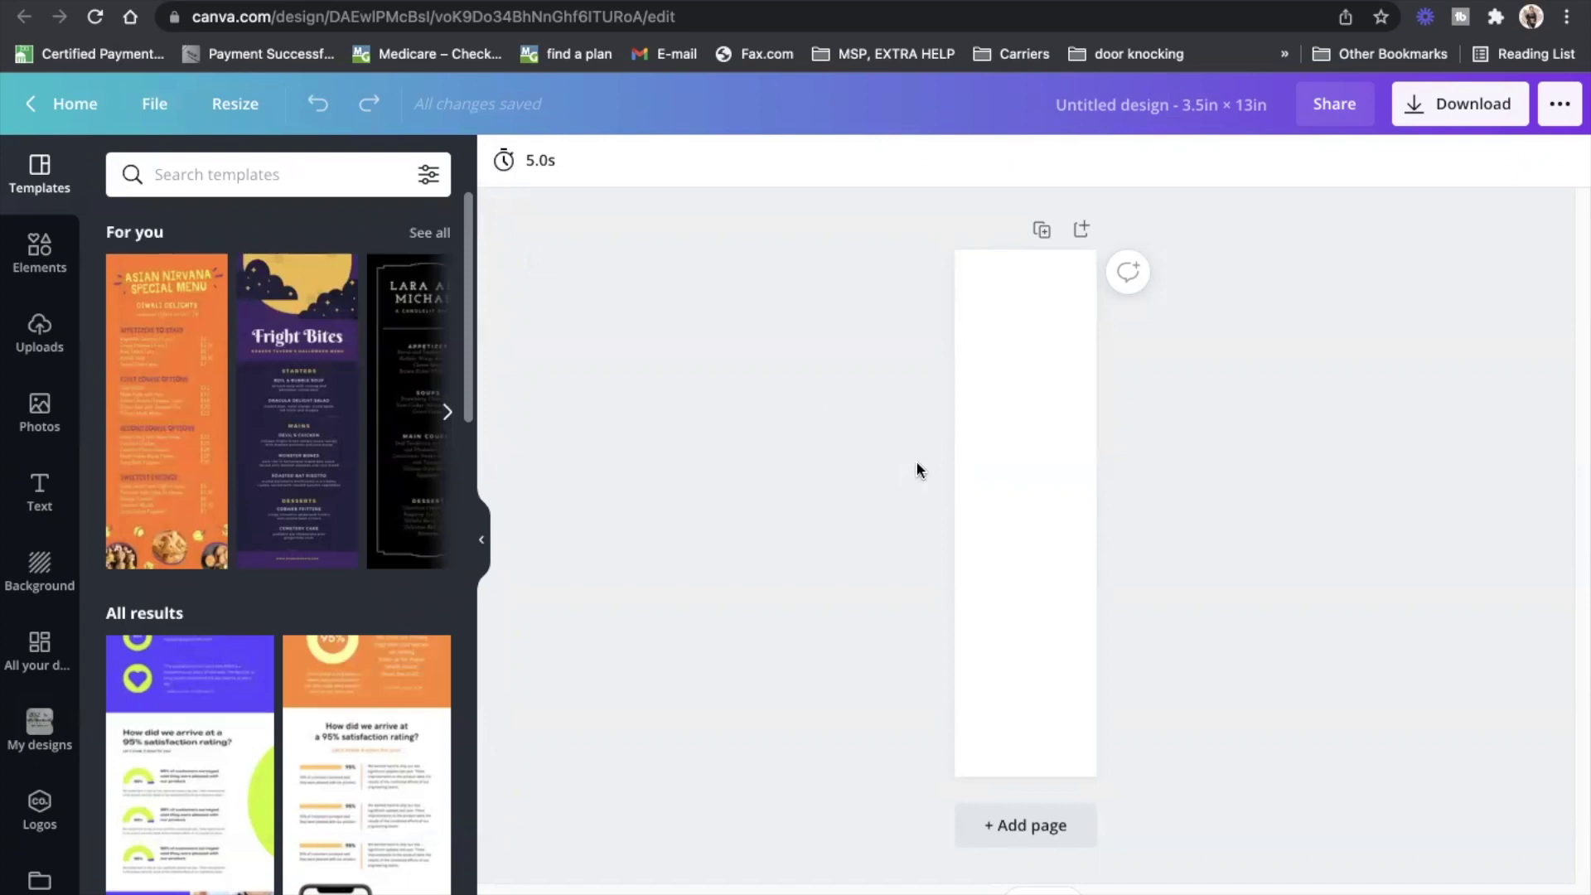
Add the uploaded Grinch-in-Santa-suit image and enlarge it across the page's width near the middle
left_click(39, 334)
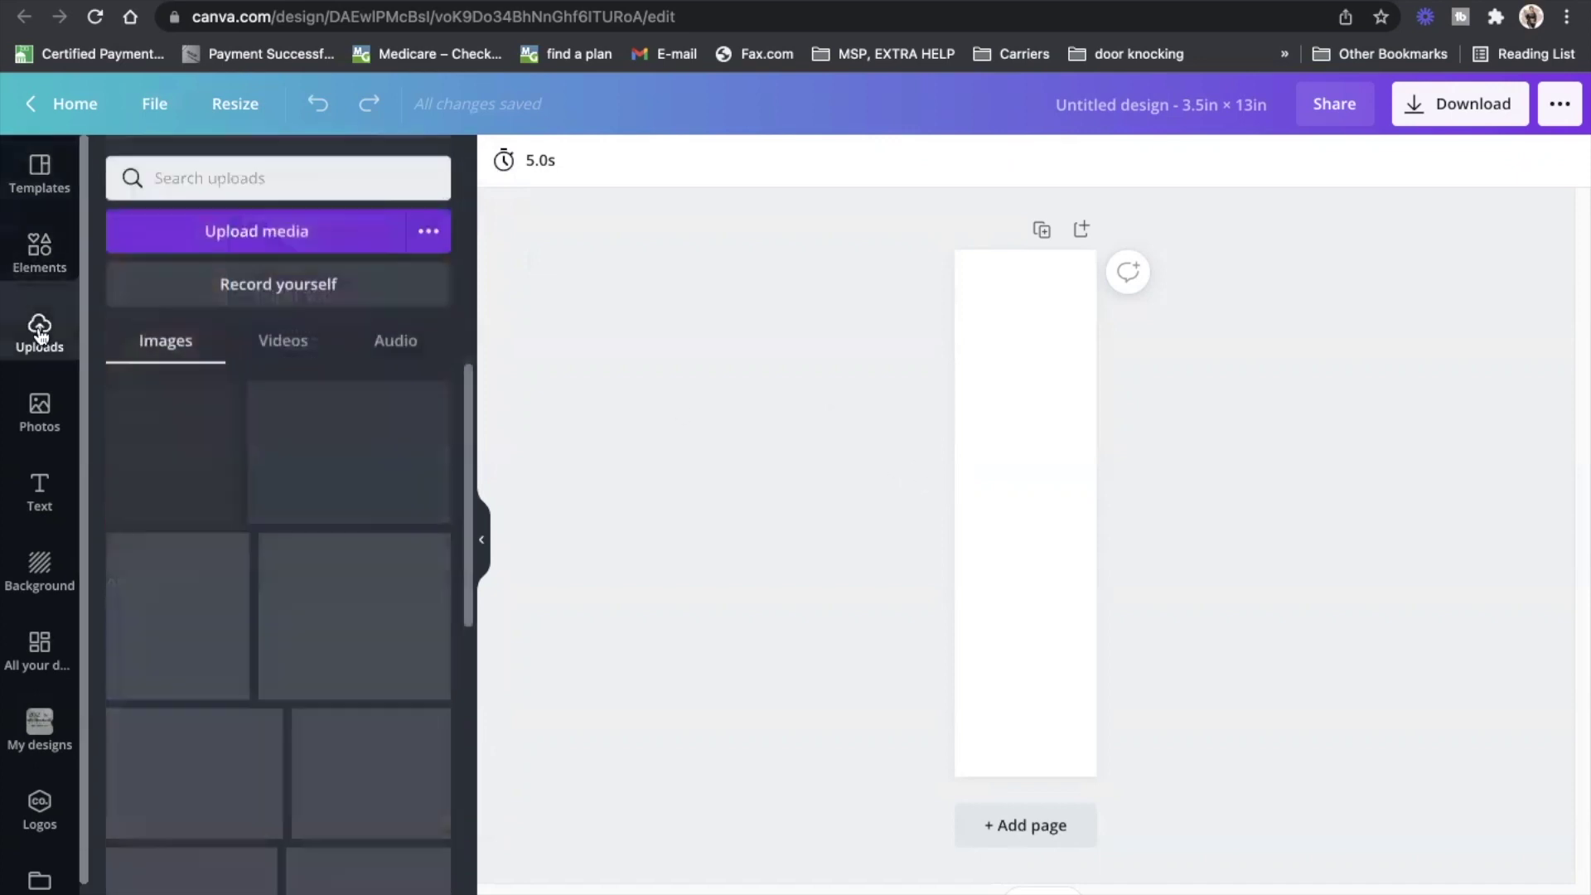
left_click(431, 448)
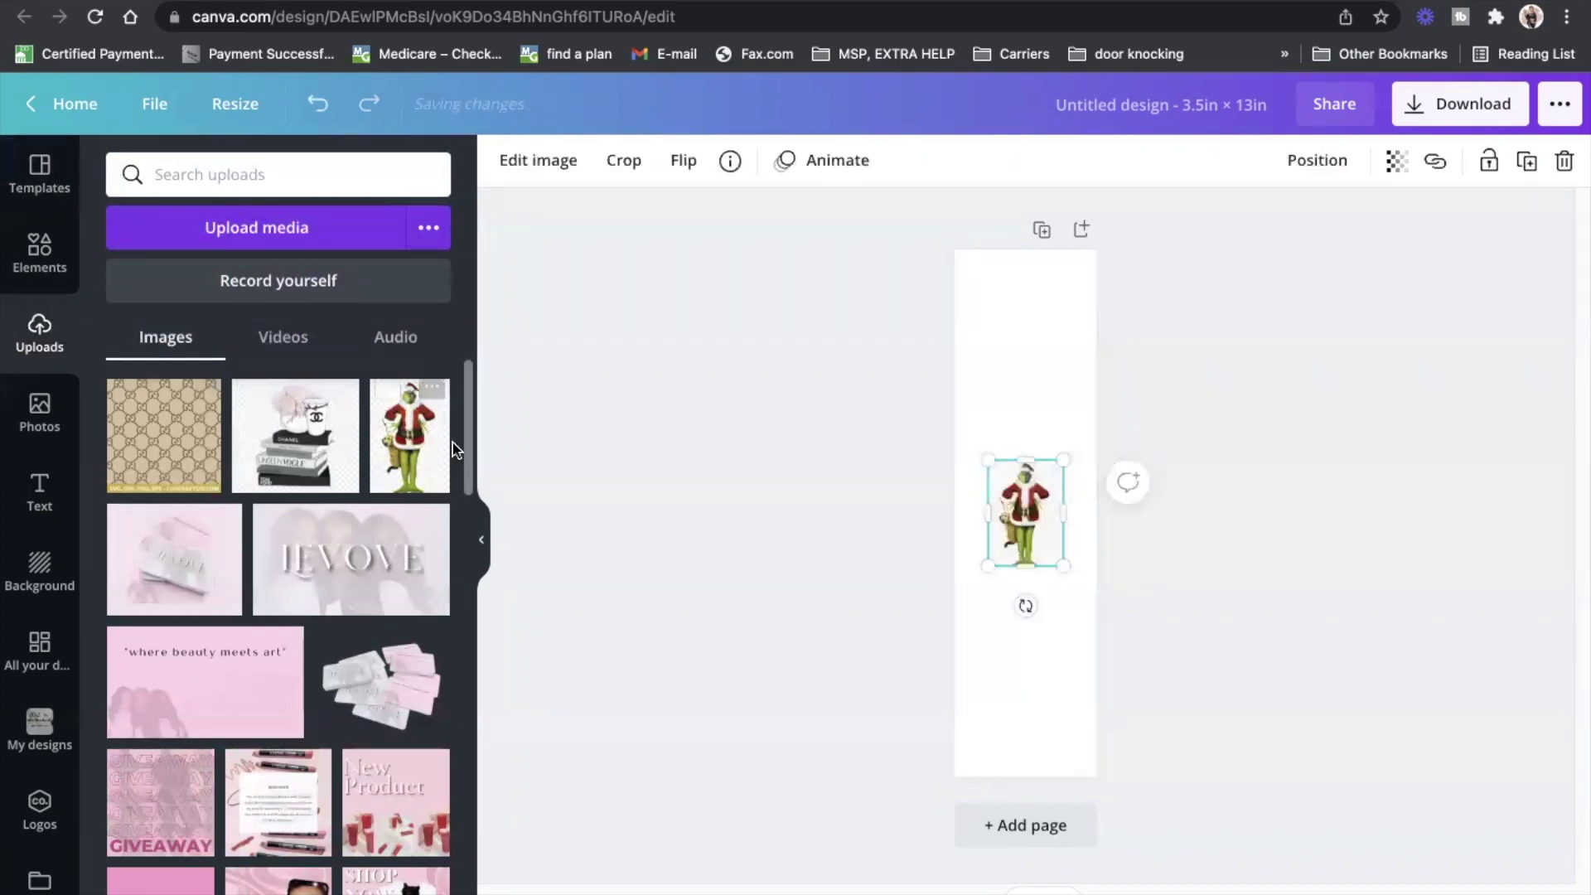
left_click_drag(986, 458, 856, 270)
left_click_drag(977, 411, 1056, 458)
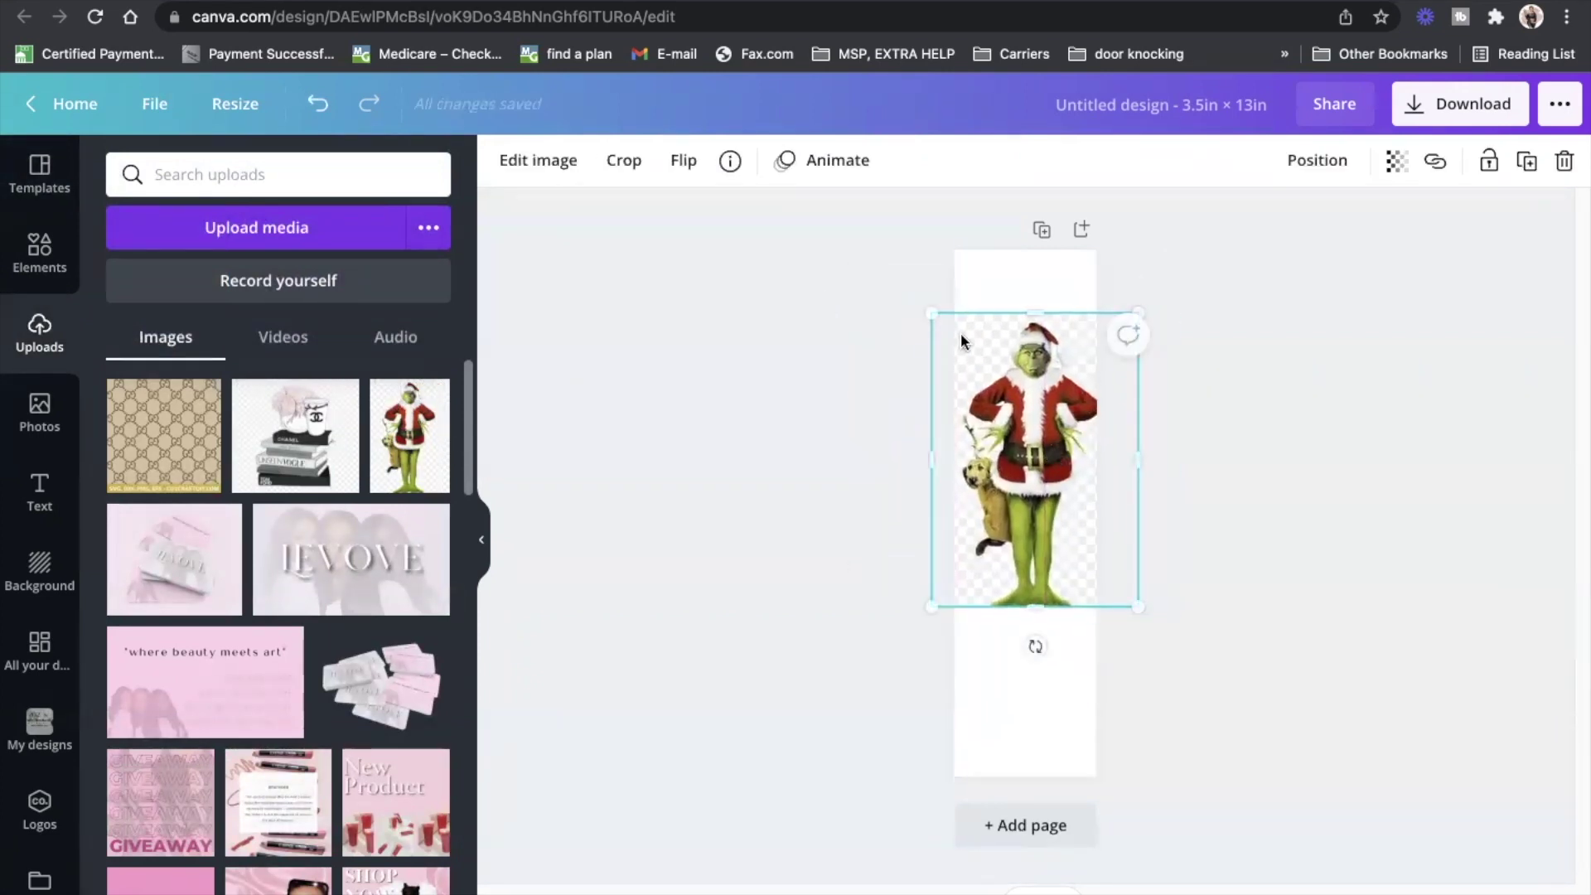
left_click_drag(927, 308, 917, 291)
mouse_move(1035, 451)
left_mouse_down()
mouse_move(1061, 456)
mouse_move(1045, 466)
left_mouse_up()
left_click(1213, 494)
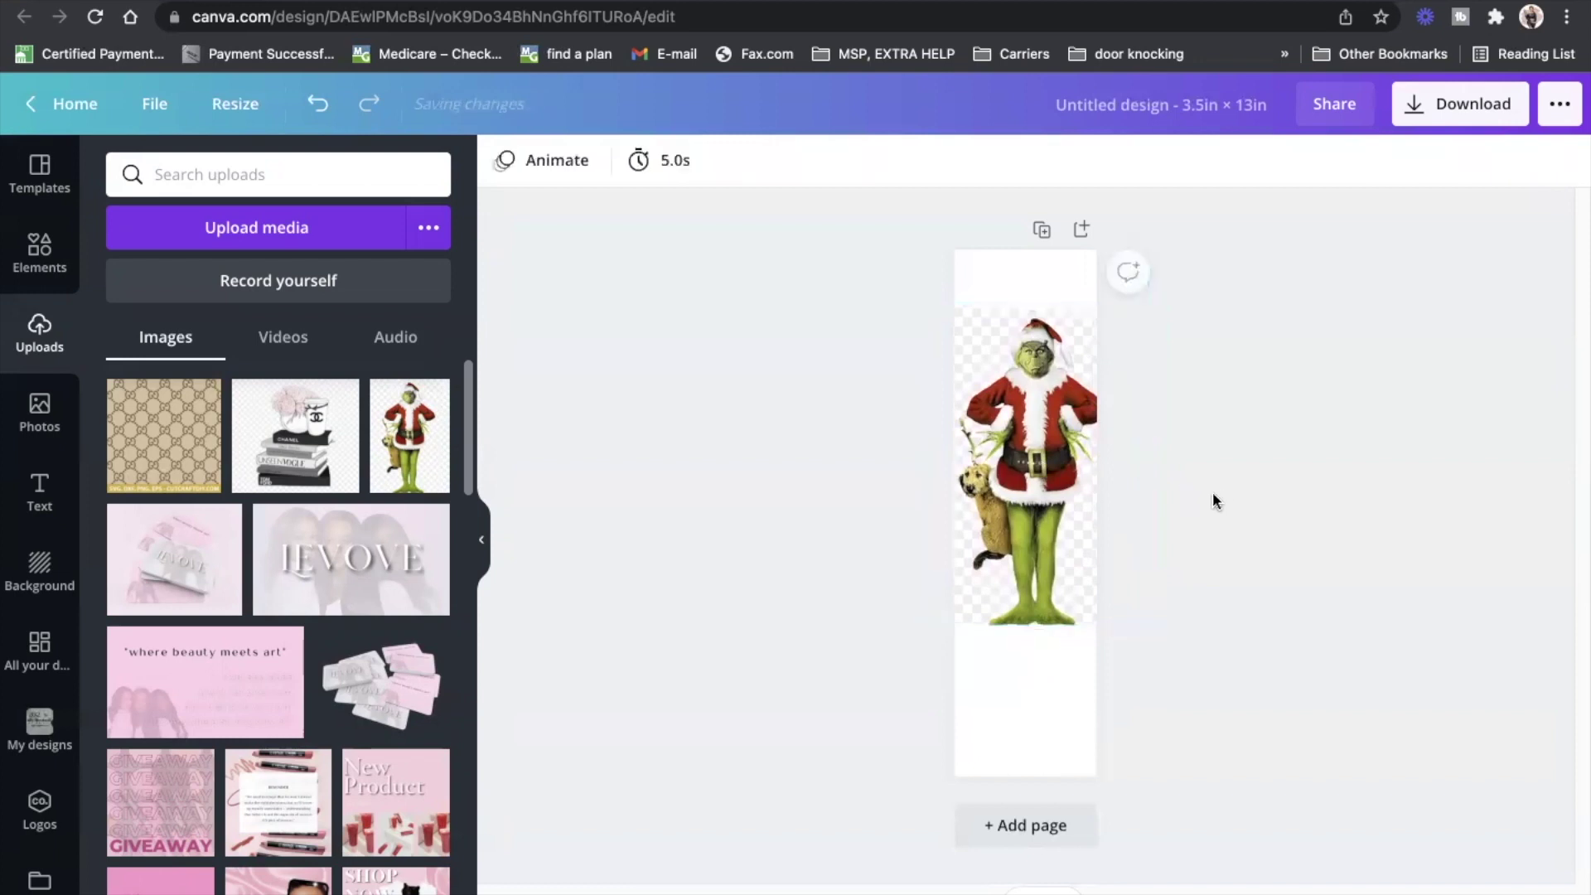
left_click(1069, 456)
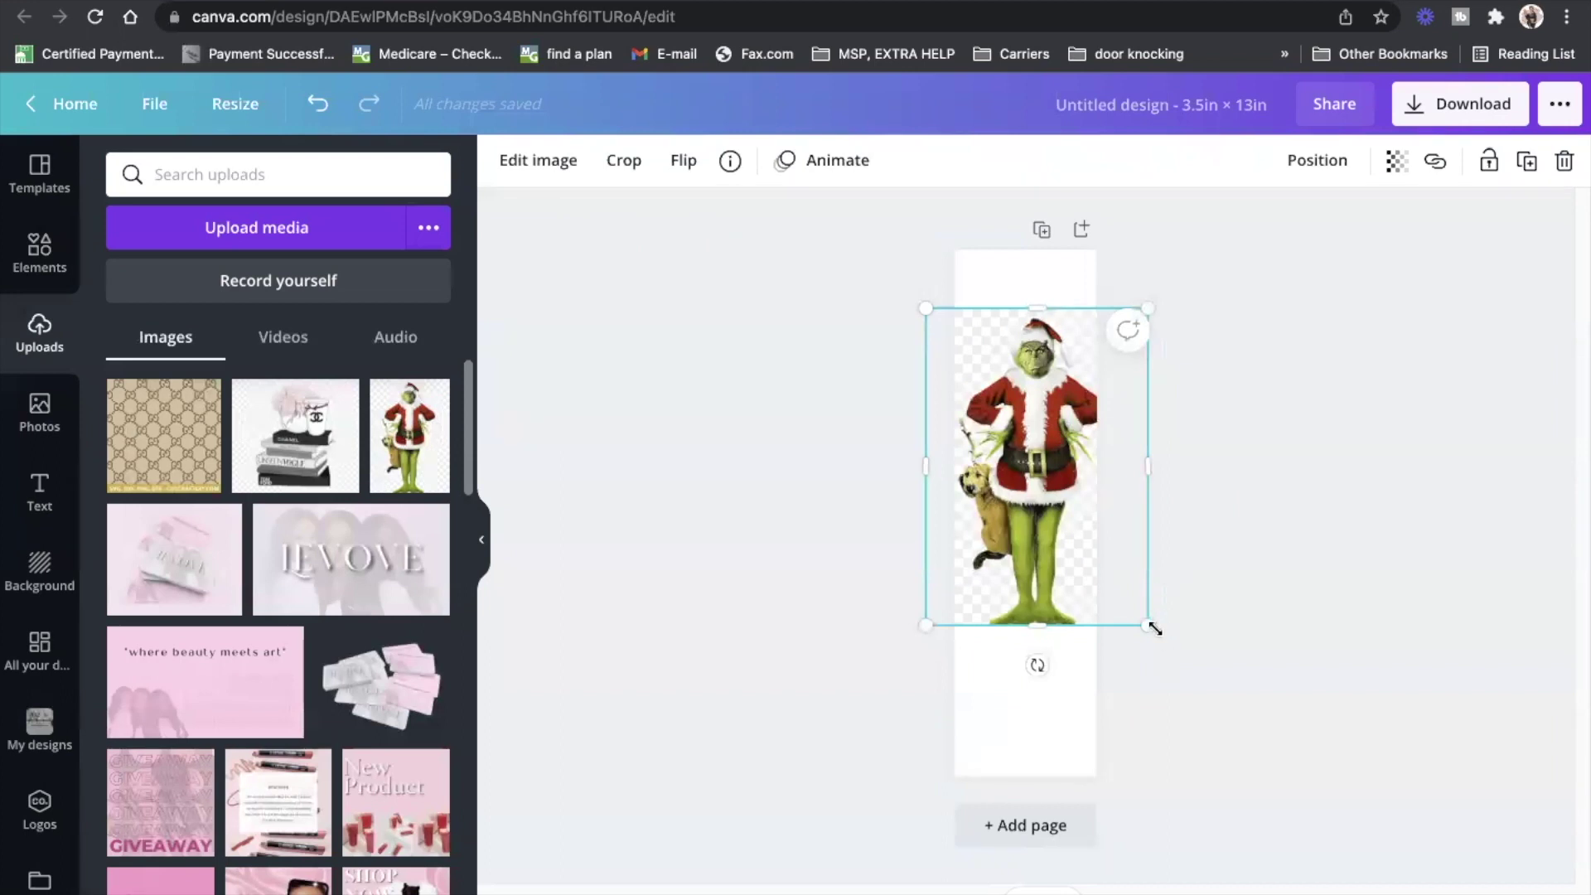
left_click_drag(1155, 629, 1163, 636)
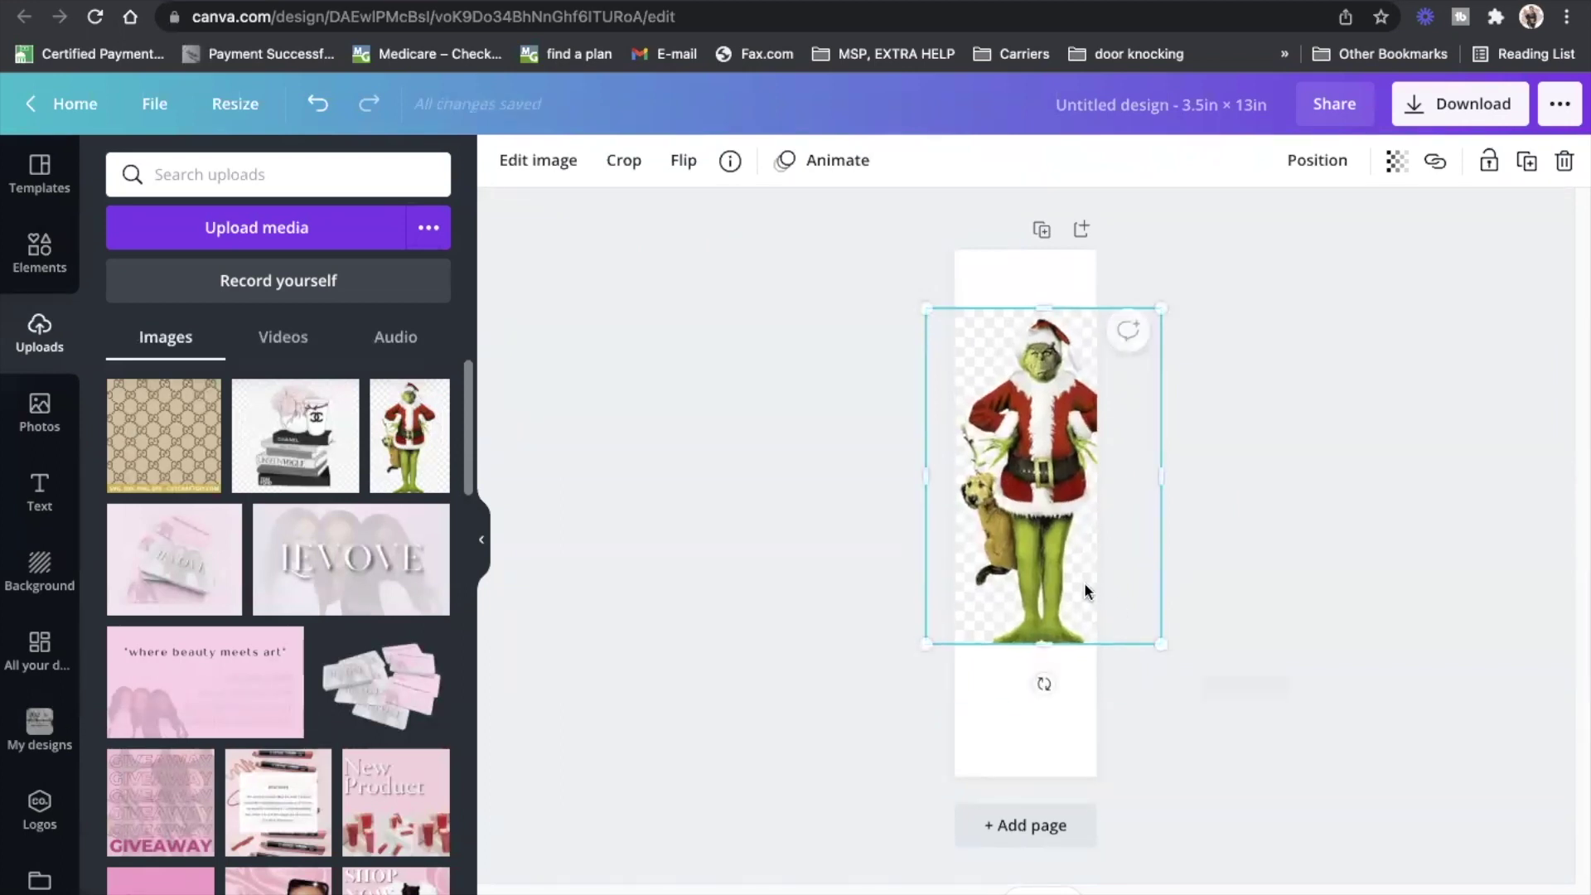
left_click_drag(1084, 594, 1080, 598)
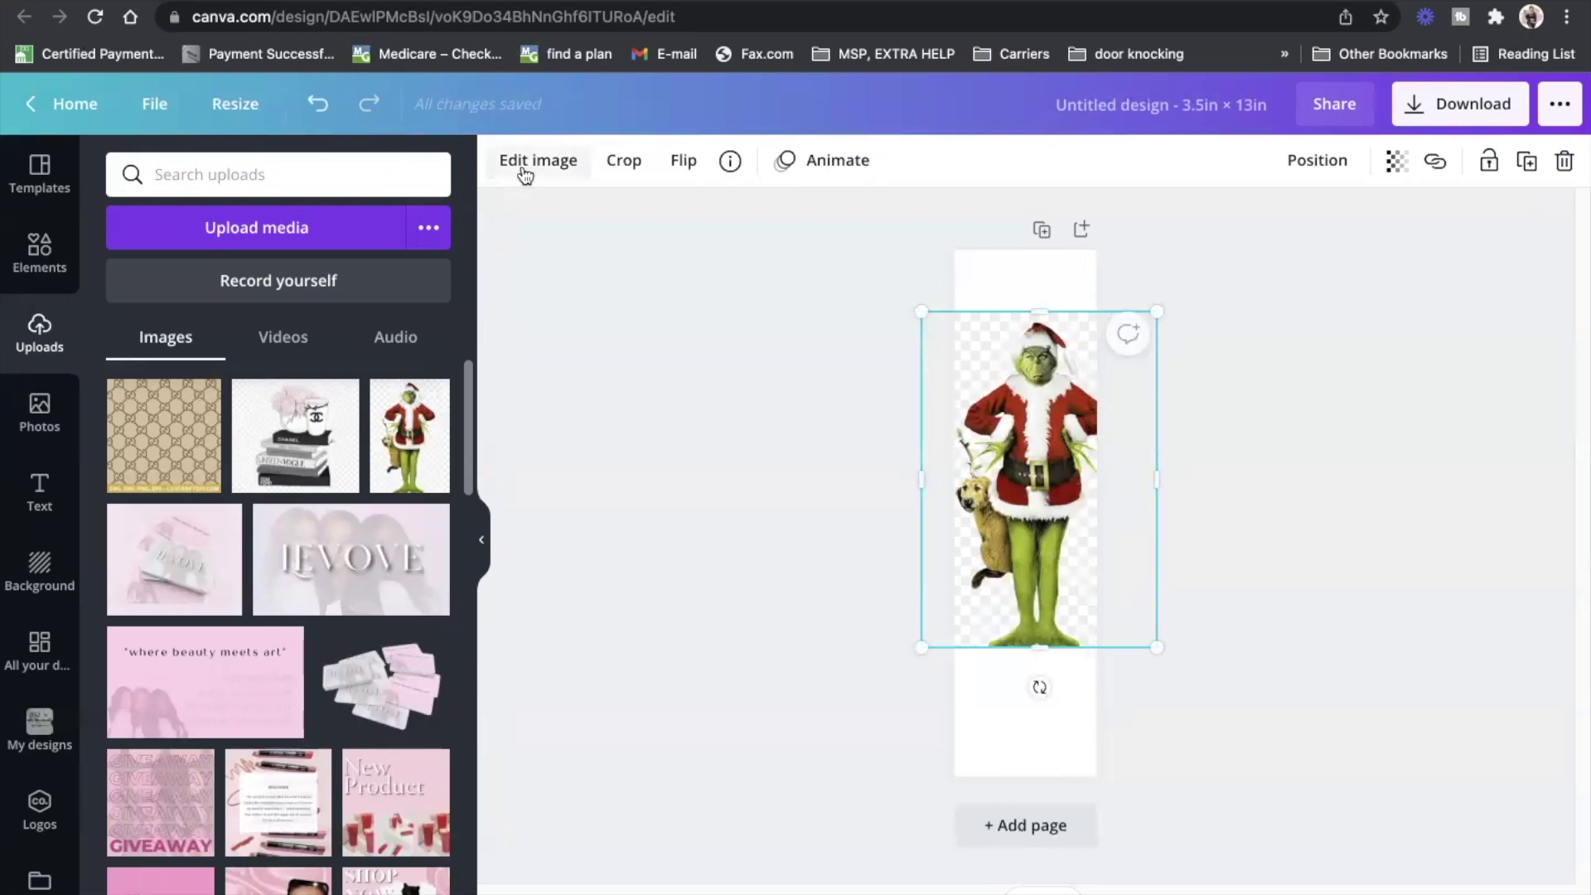
Strip the checkered backdrop from the Grinch image with BG Remover
left_click(524, 166)
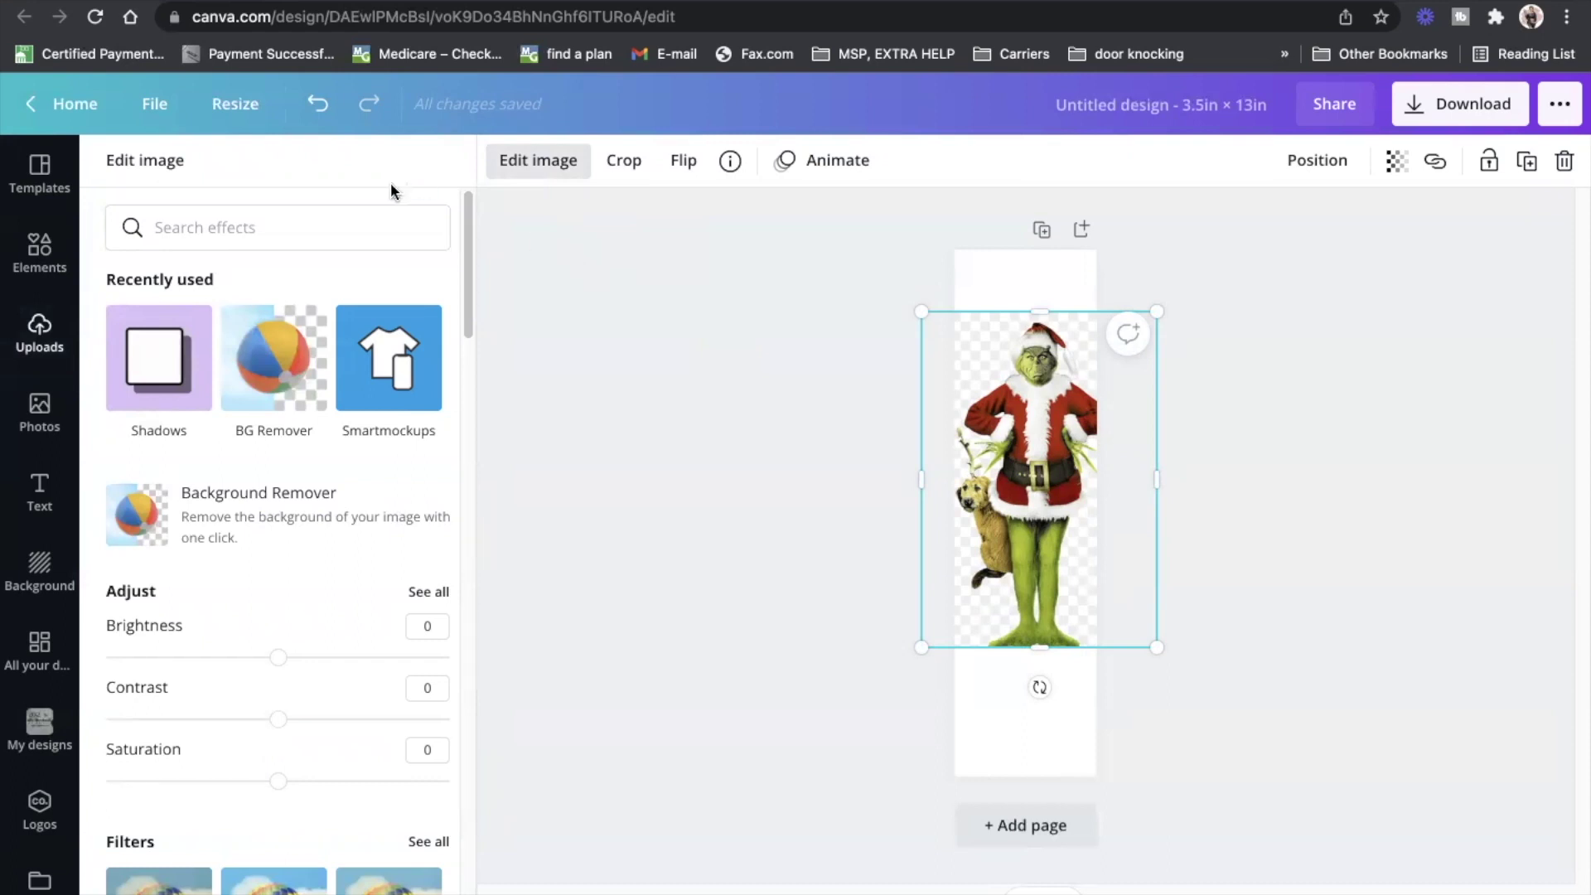
left_click(286, 350)
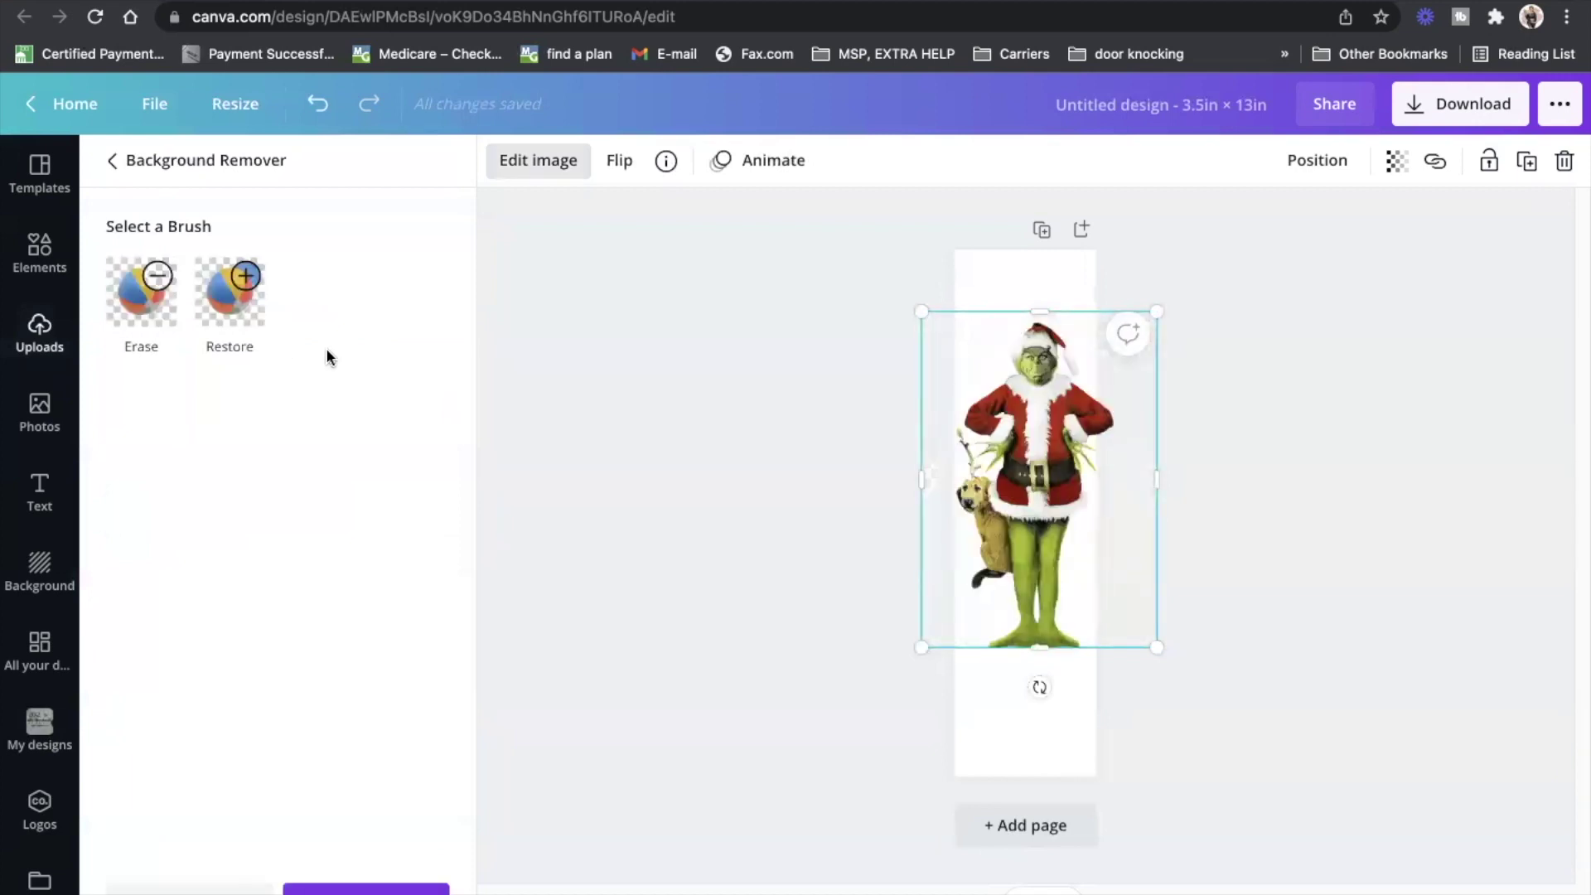
left_click(680, 411)
left_click(778, 422)
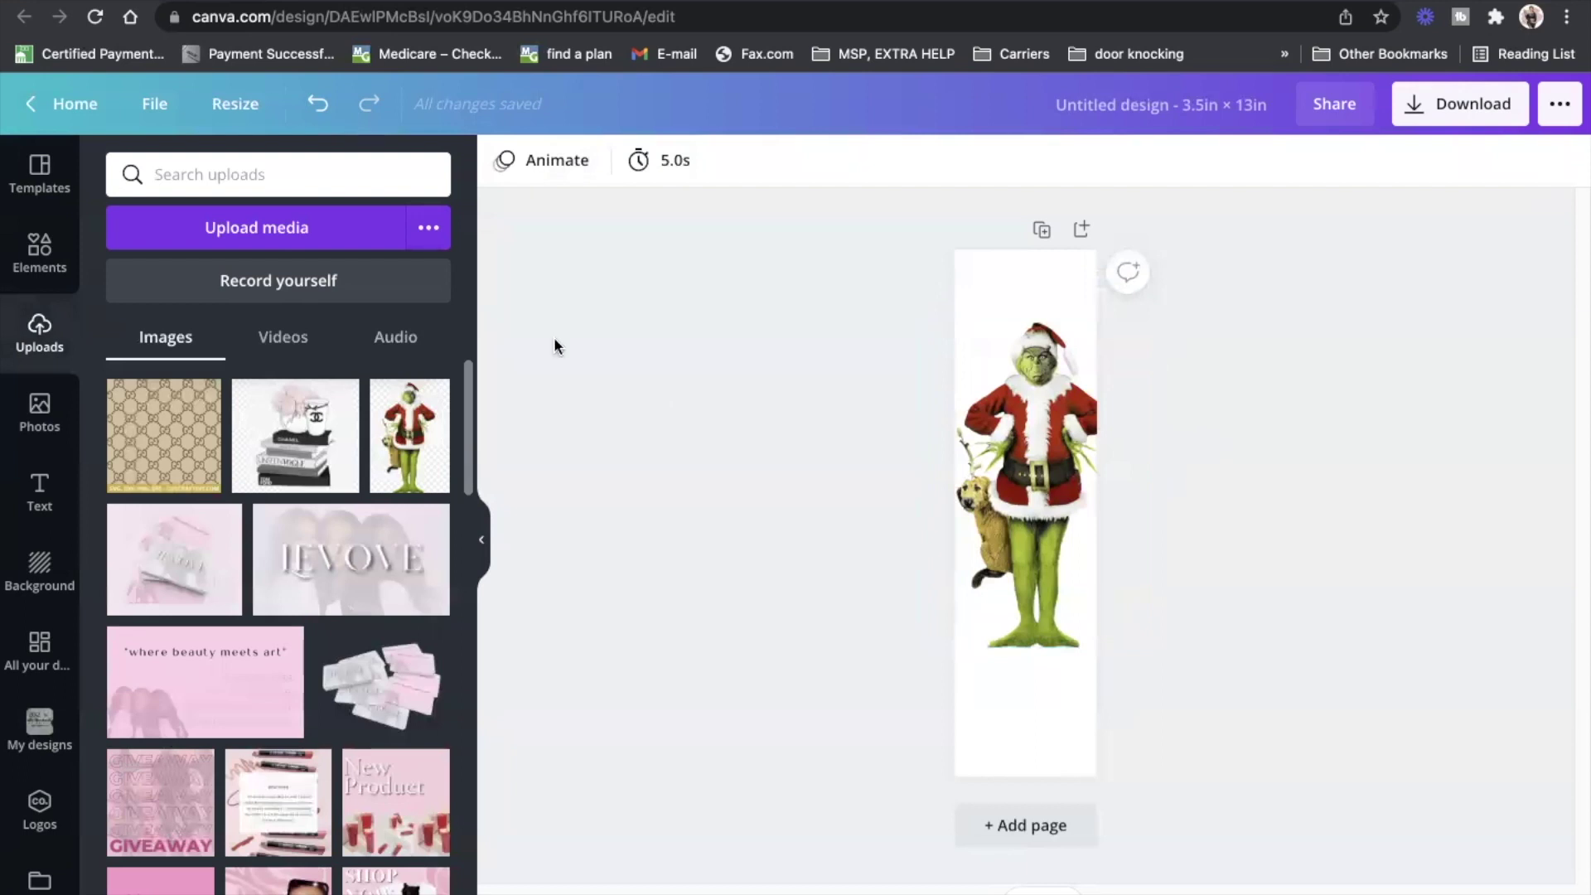
Add the red 'merry christmas' element below the Grinch's feet, widened across the page
left_click(63, 263)
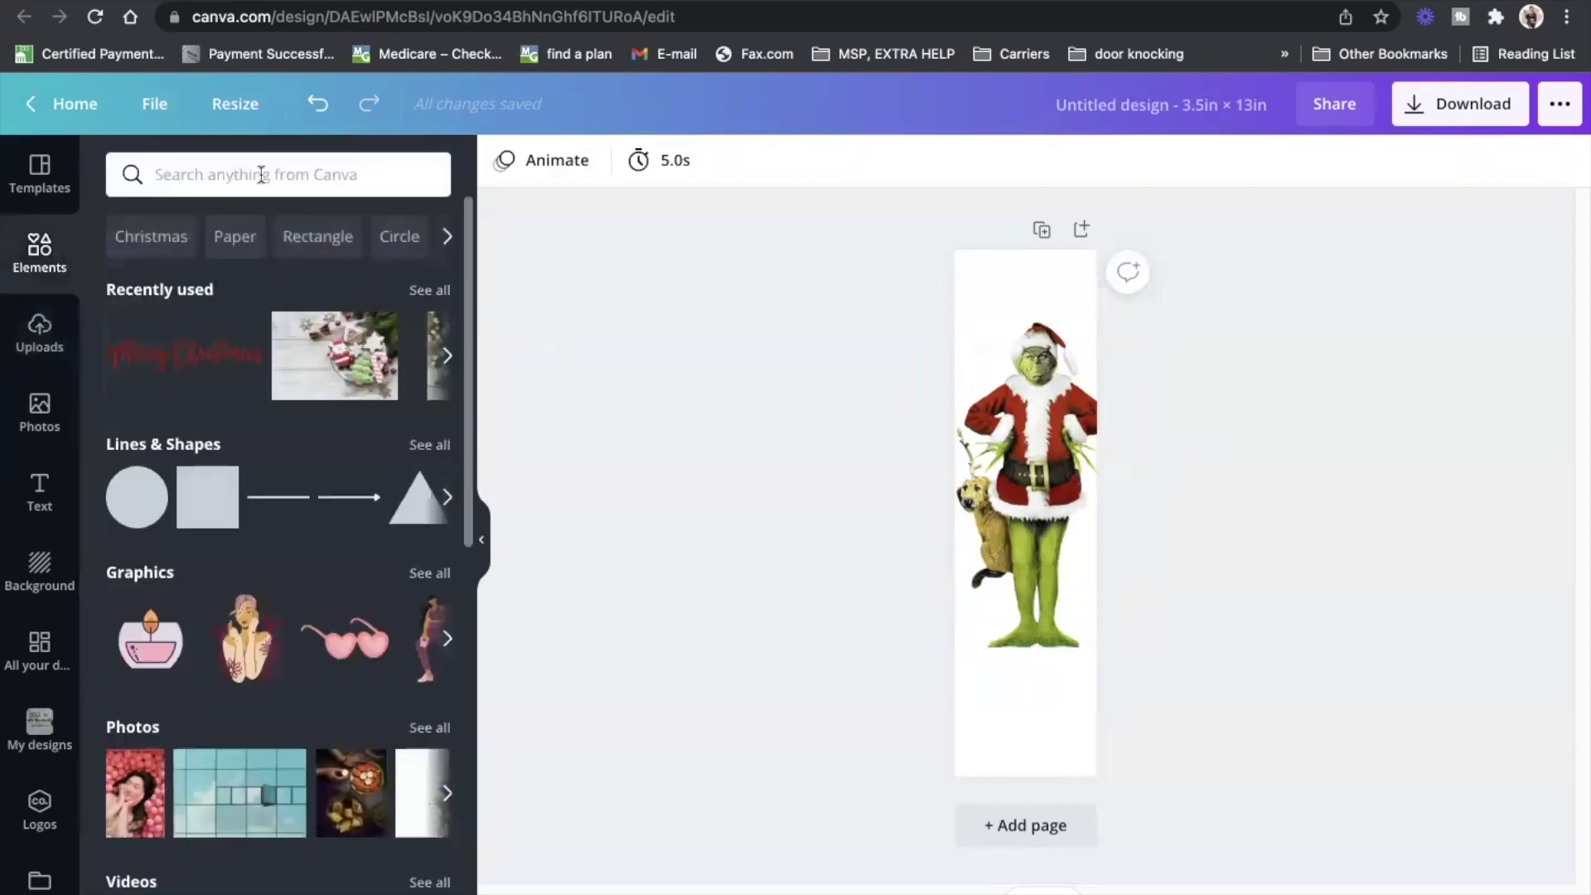
left_click(264, 171)
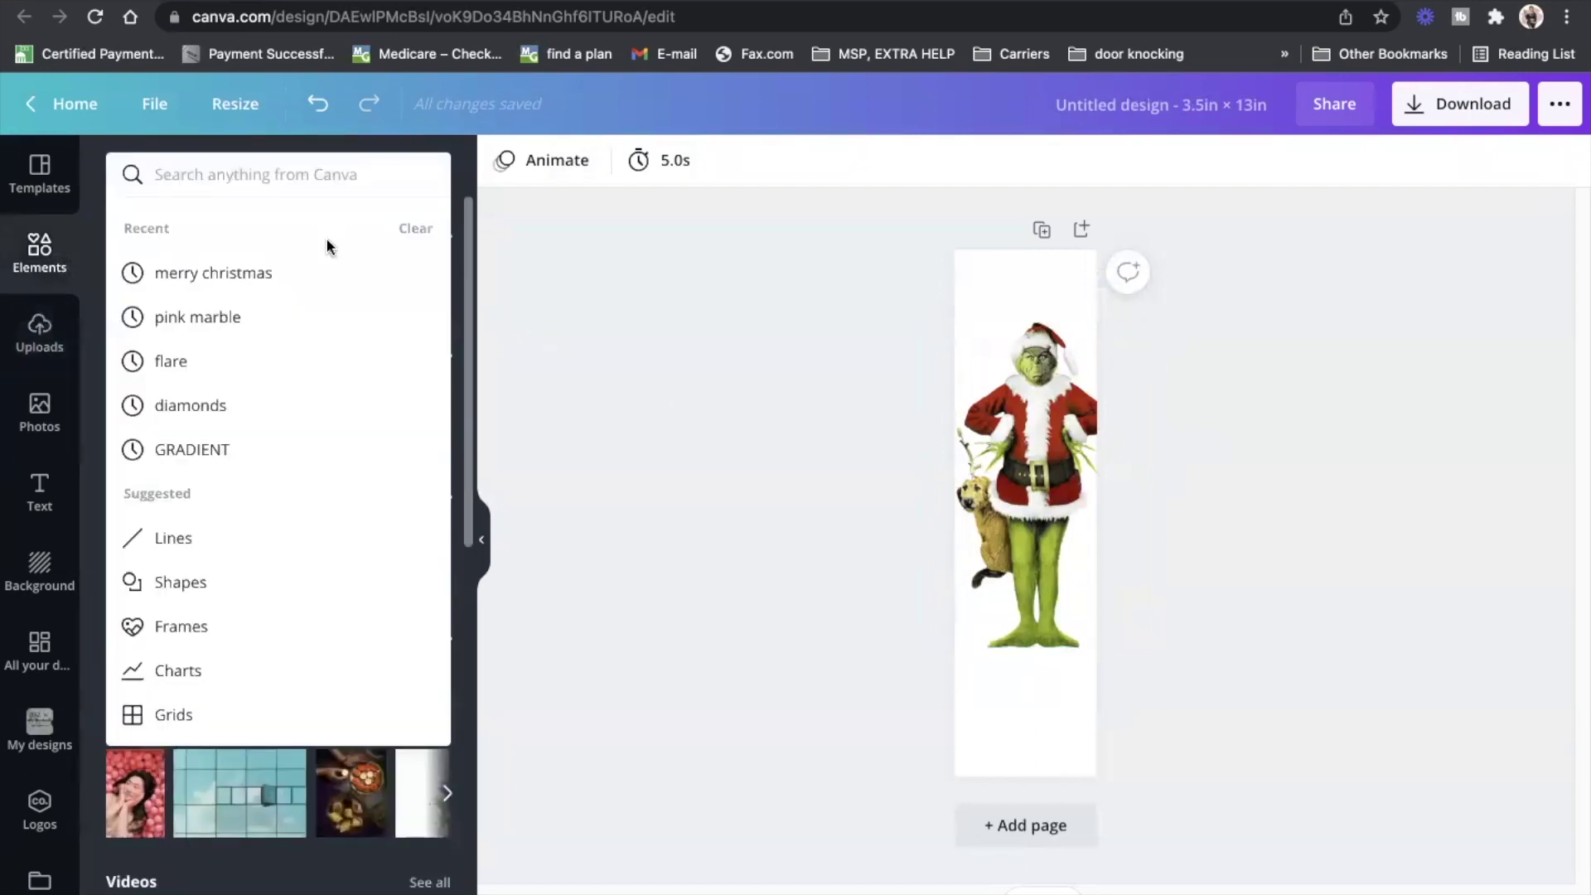
left_click(330, 273)
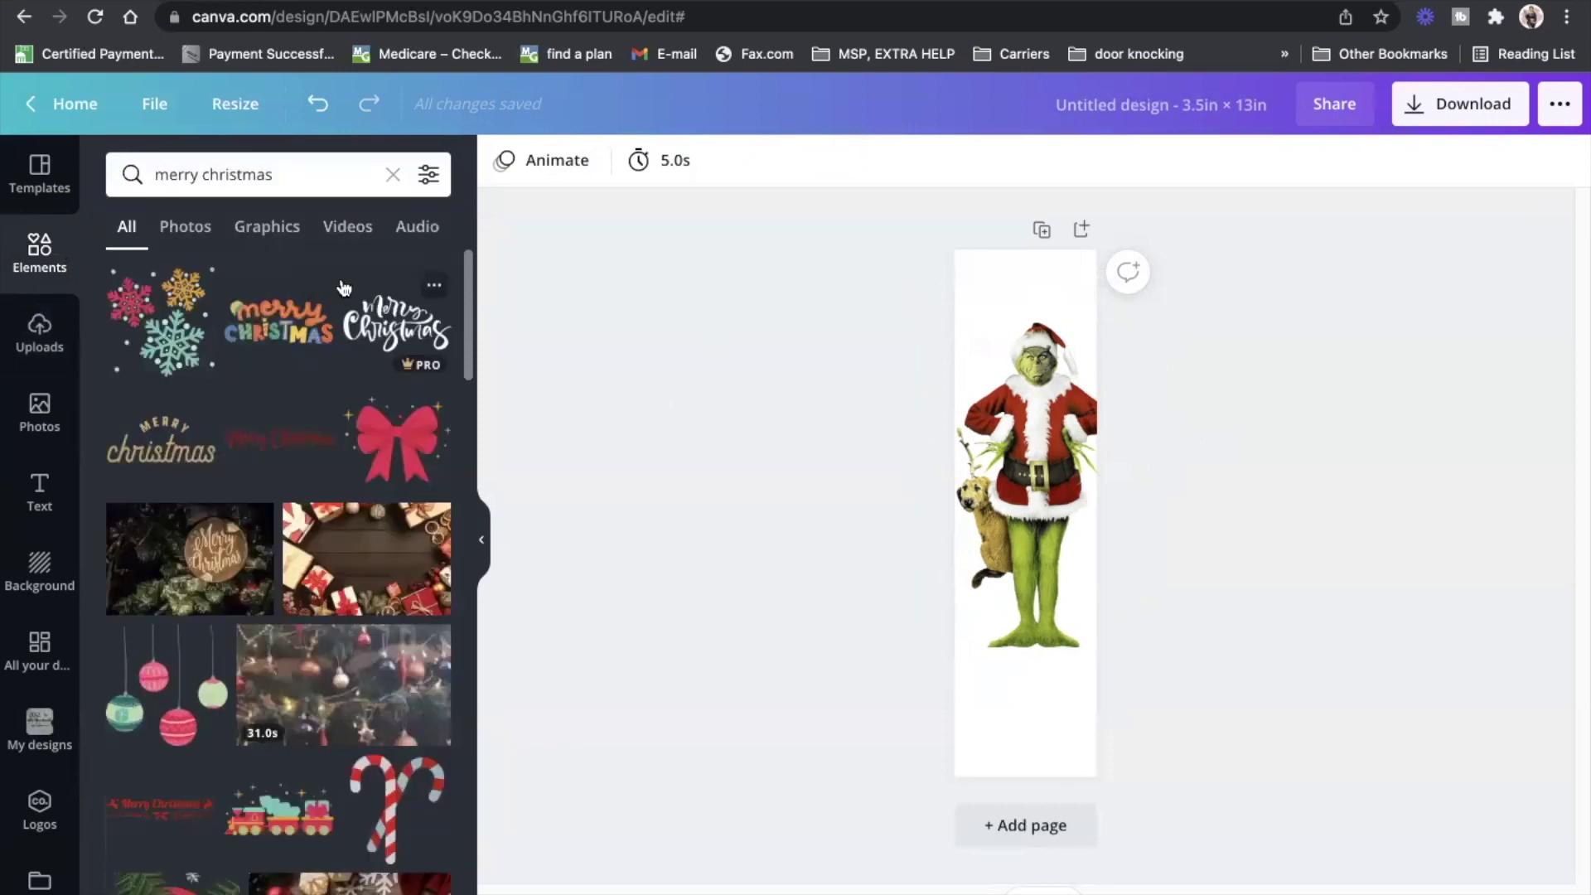
left_click(269, 440)
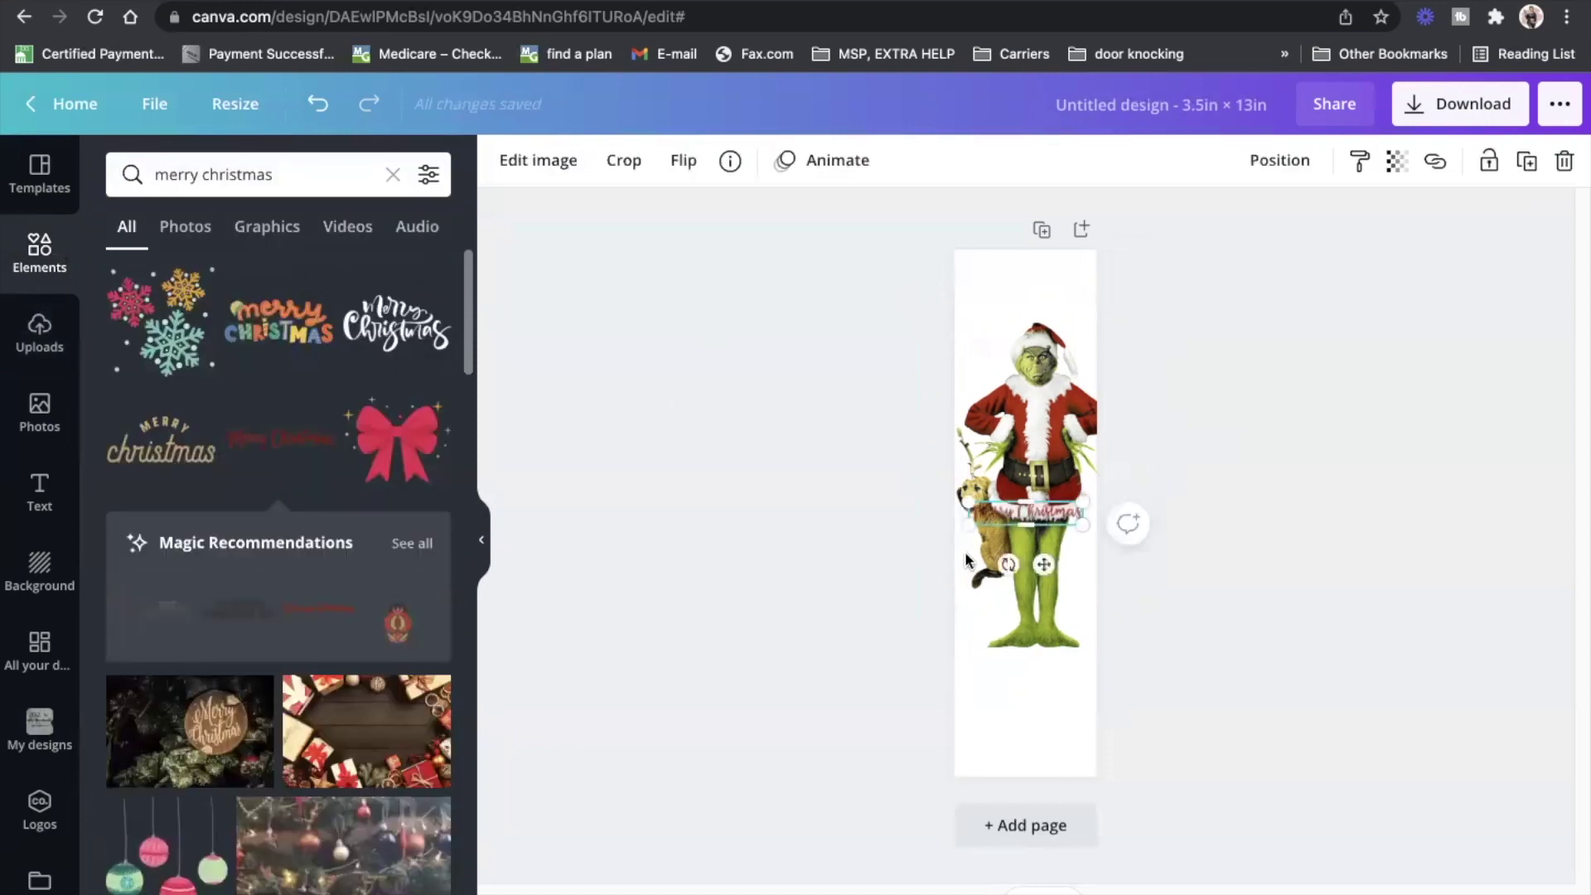
left_click_drag(1043, 564, 1096, 708)
left_click_drag(968, 665, 953, 661)
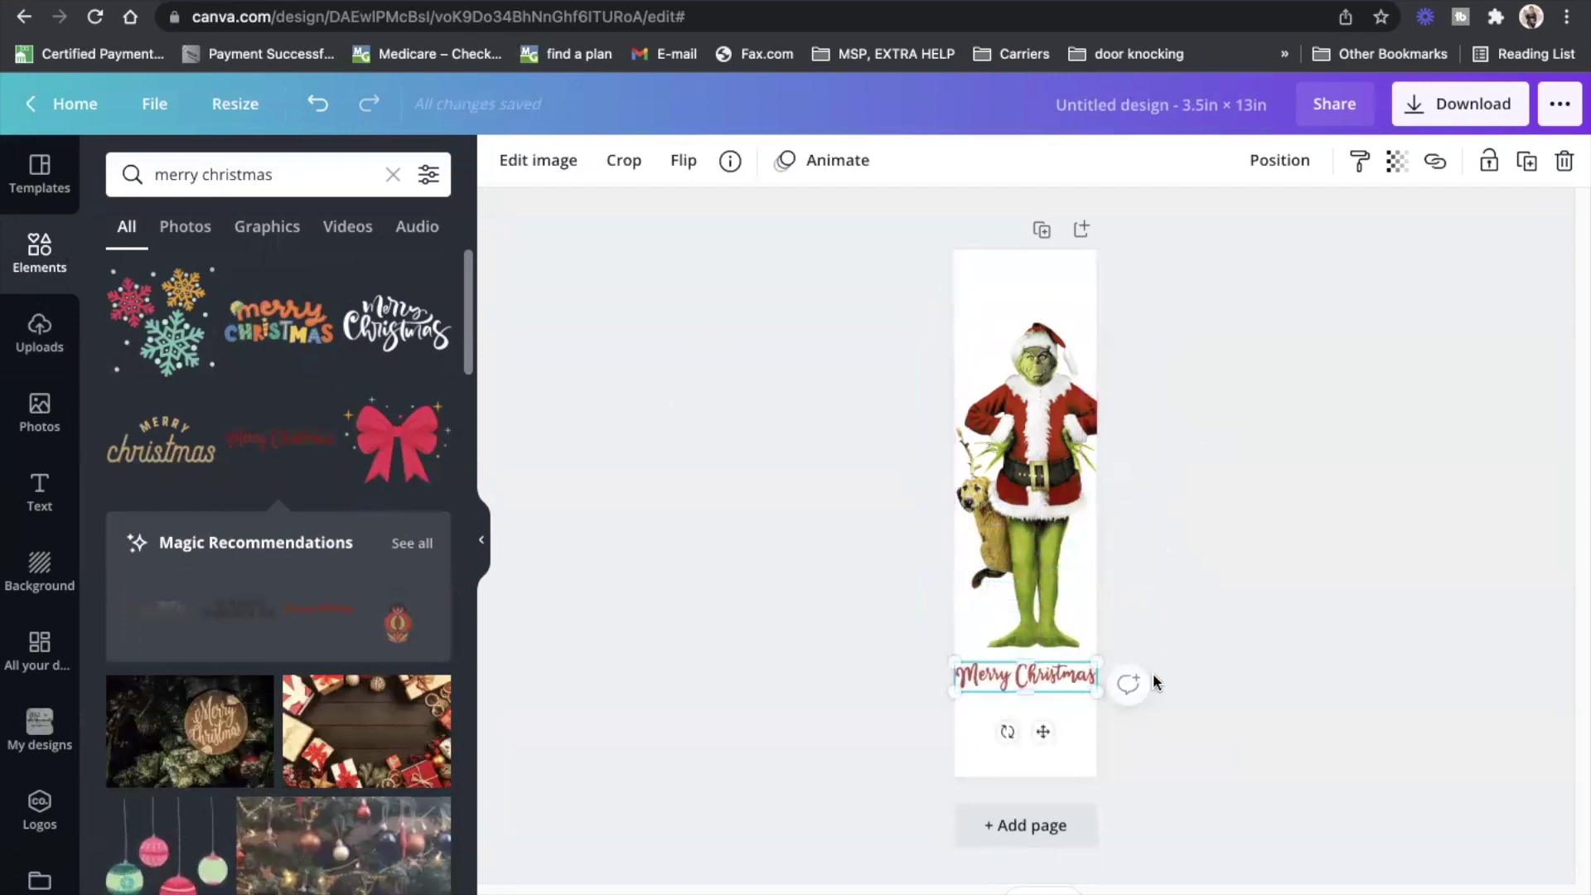
left_click(1157, 682)
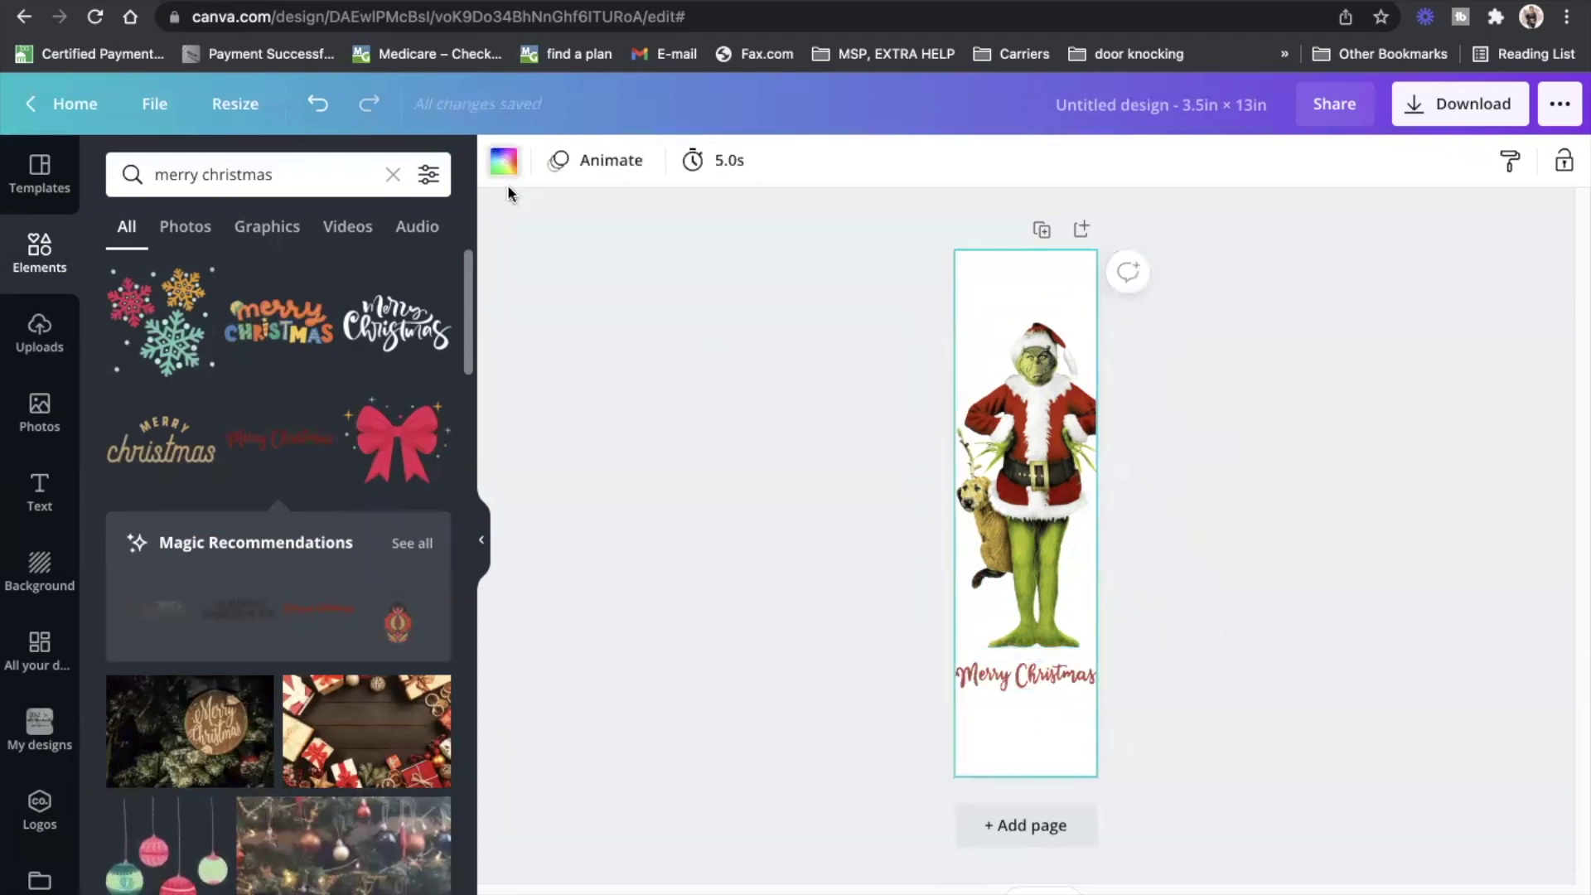
Try green, olive and teal page backgrounds, then settle on a dark red shade
left_click(504, 163)
scroll(352, 630, "down", 5)
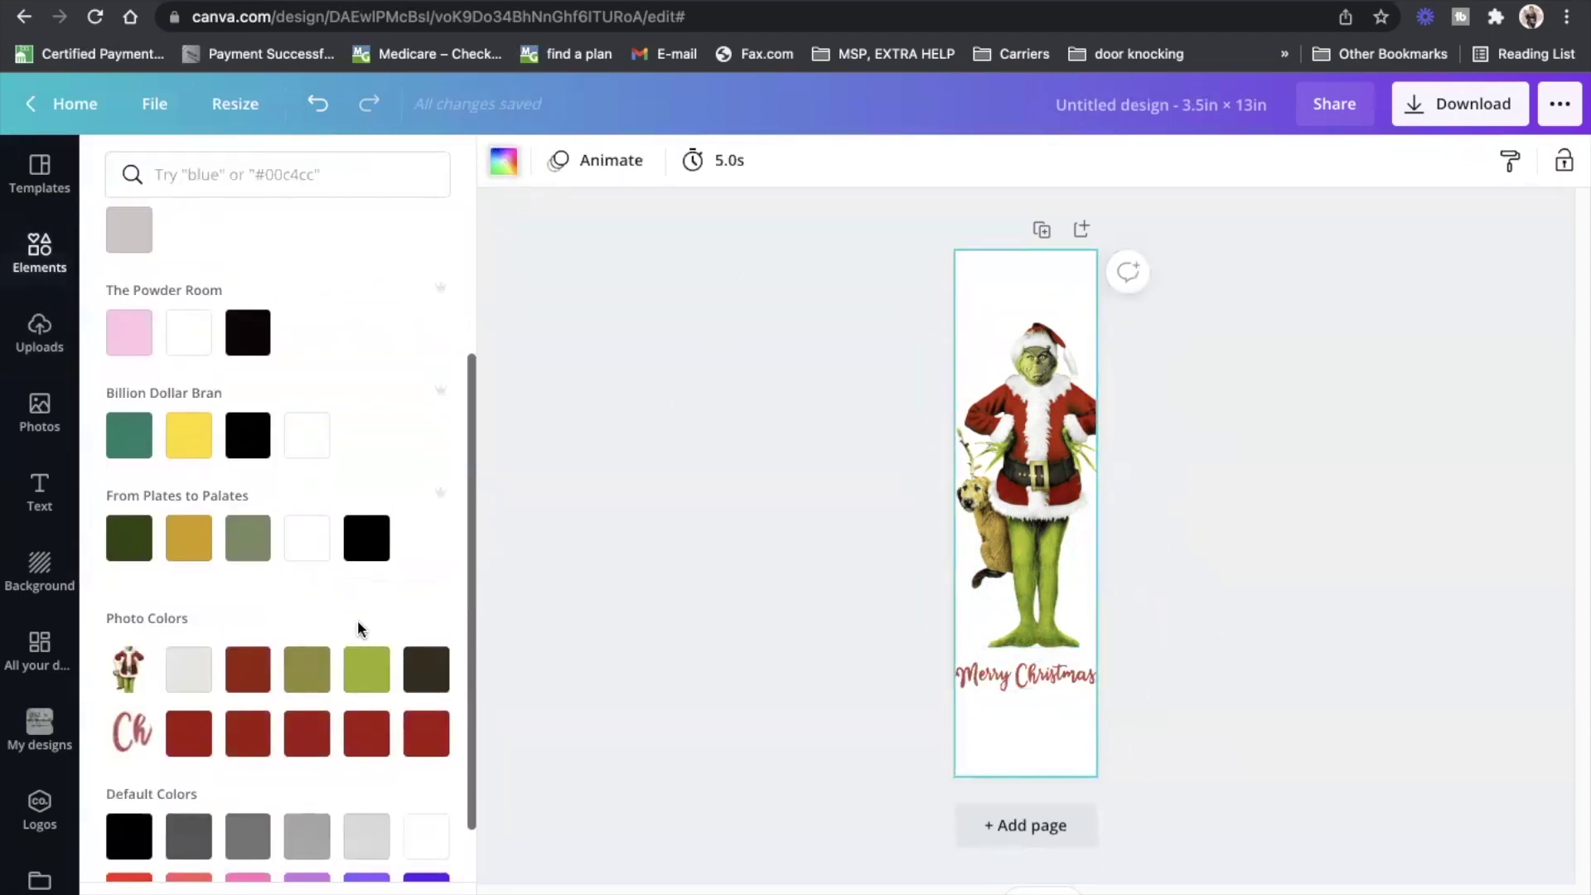
left_click(378, 621)
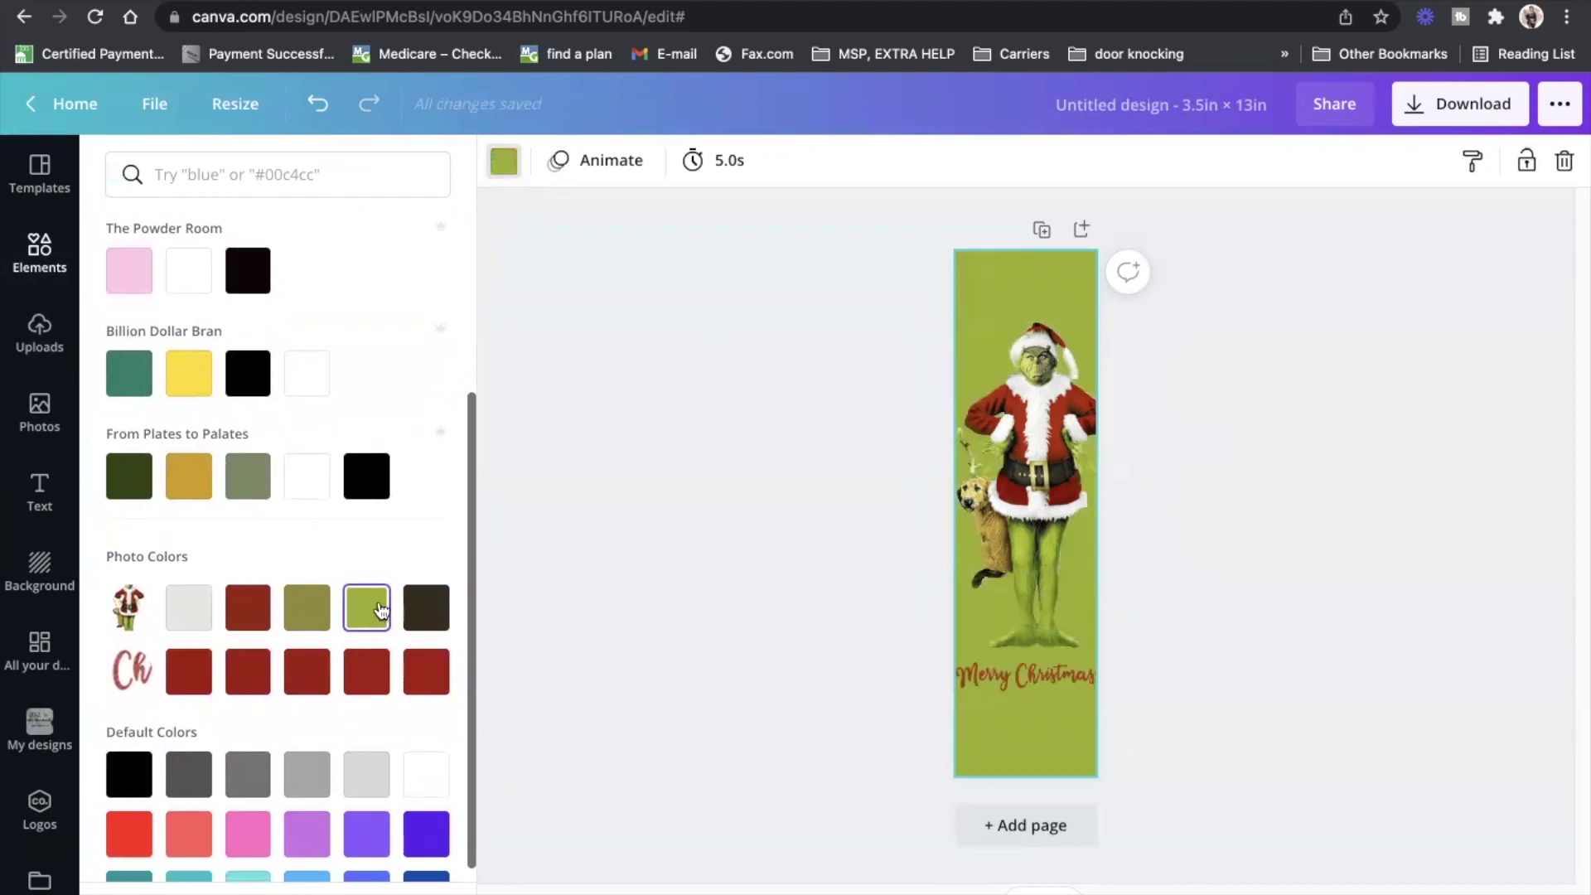
left_click(316, 624)
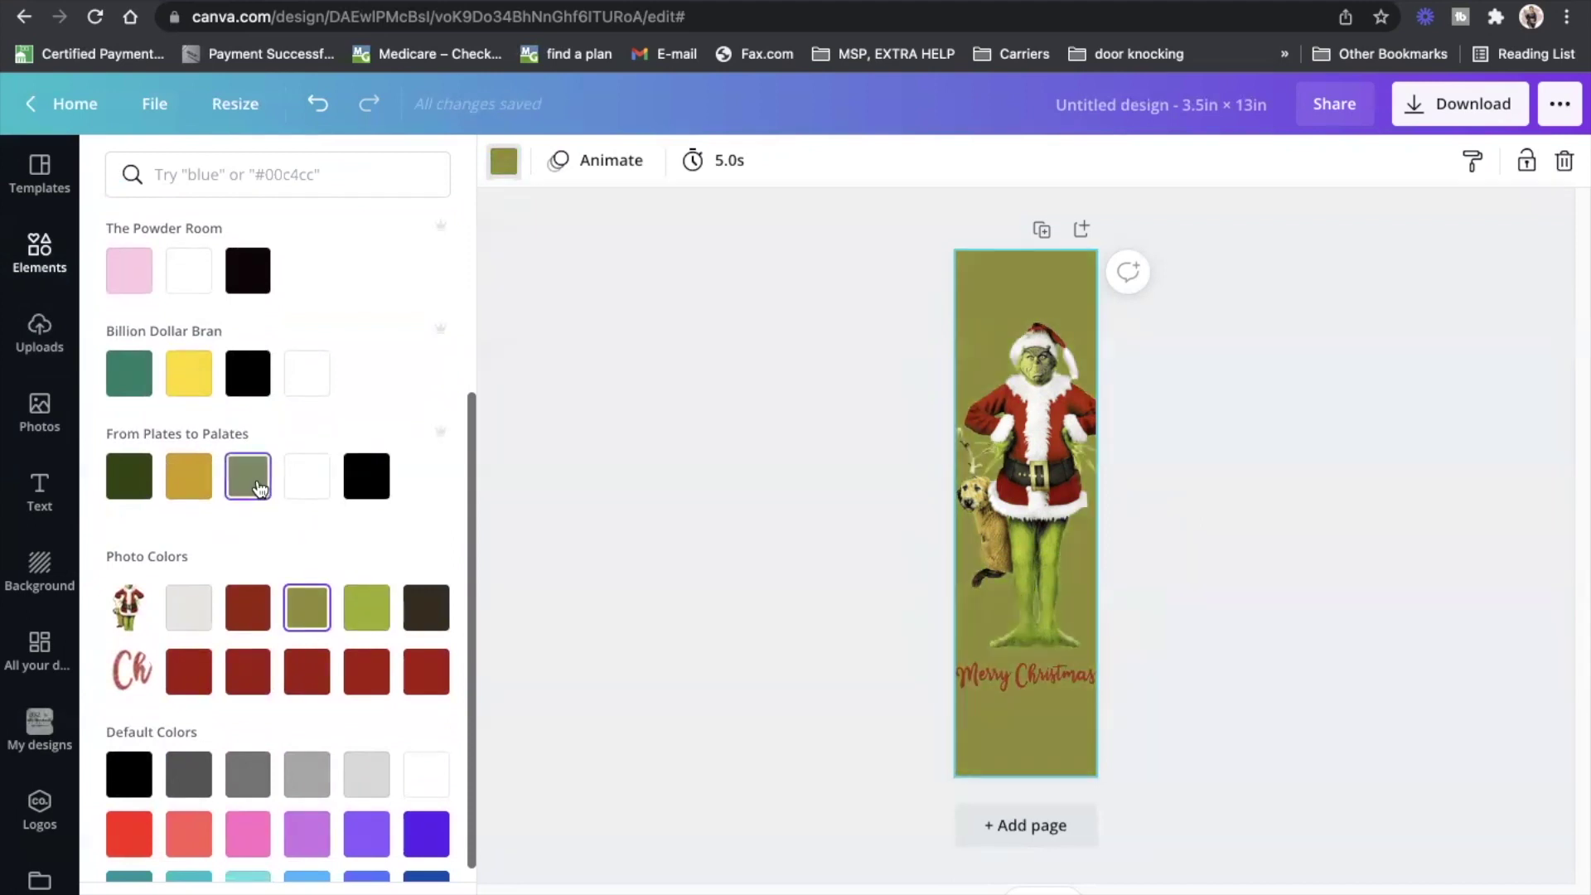
left_click(135, 369)
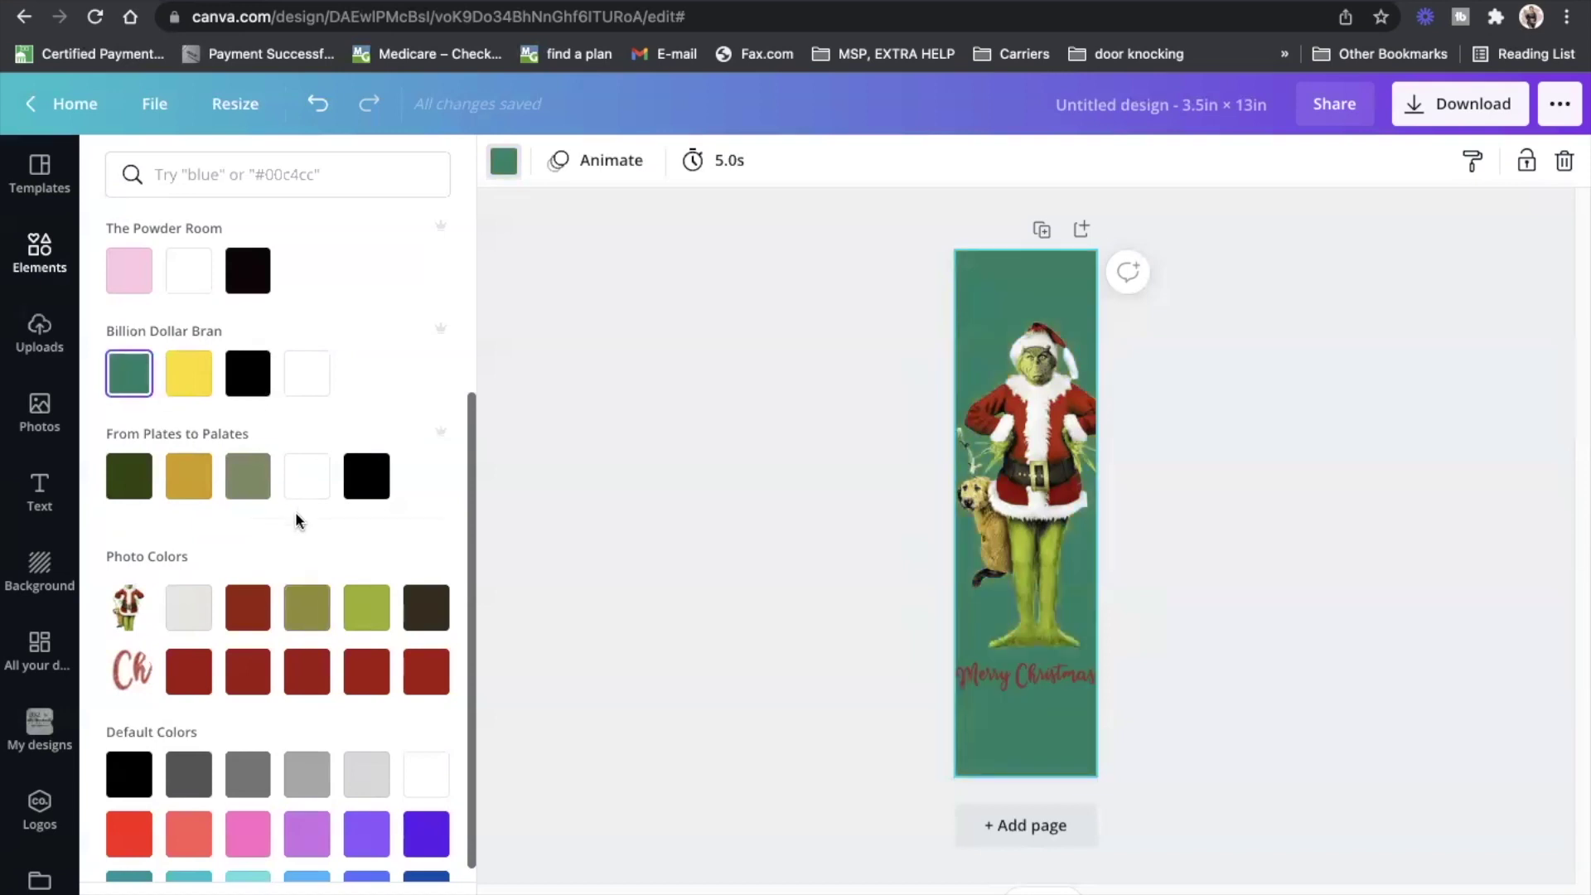
left_click(247, 603)
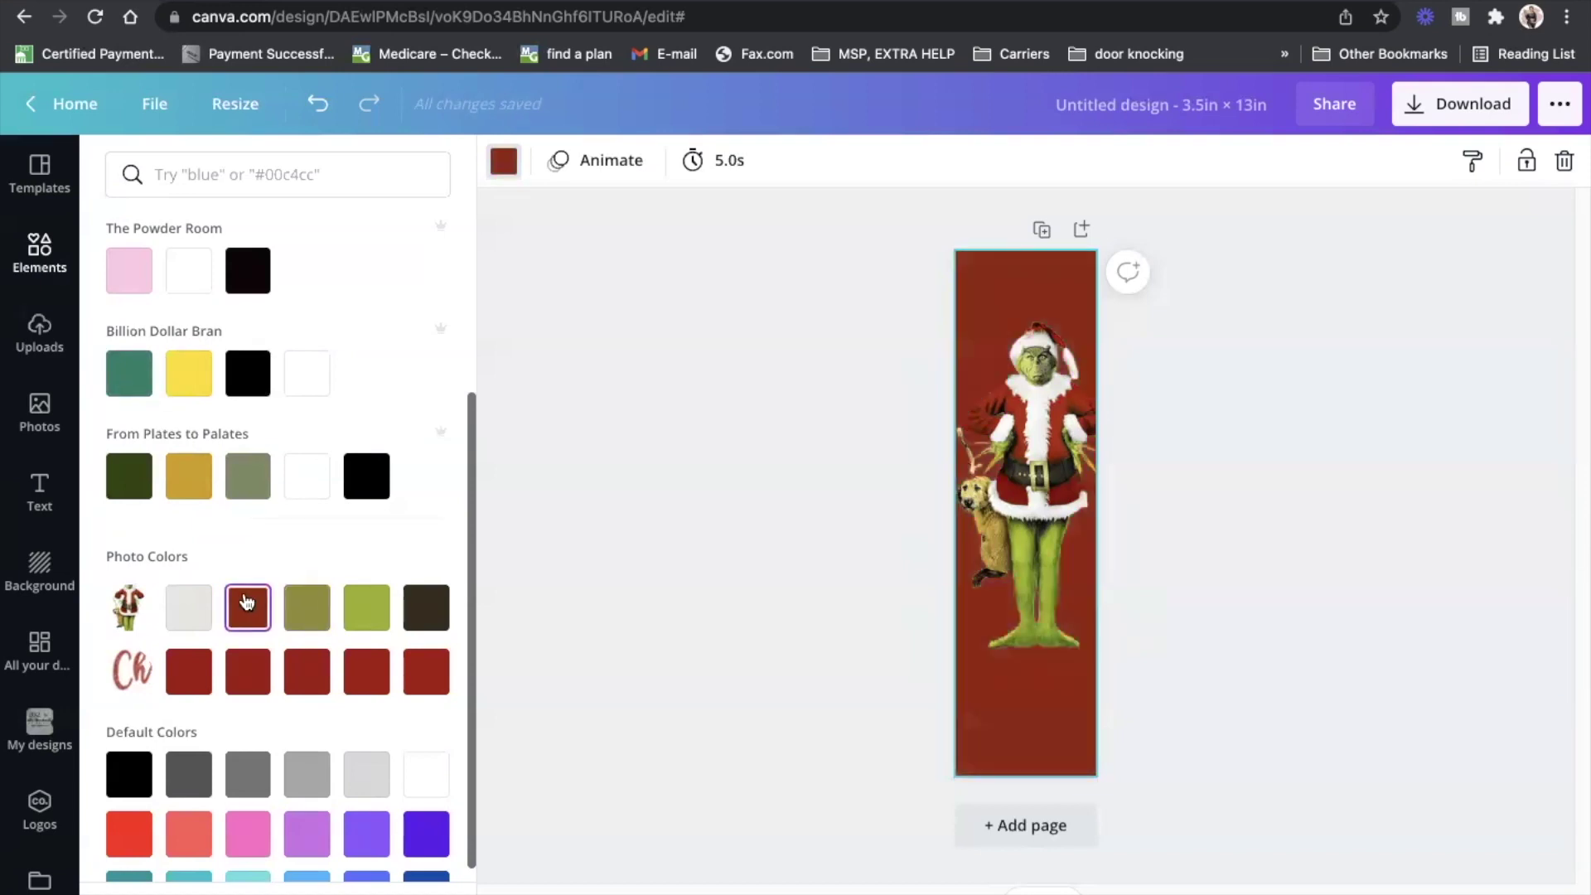
left_click(193, 682)
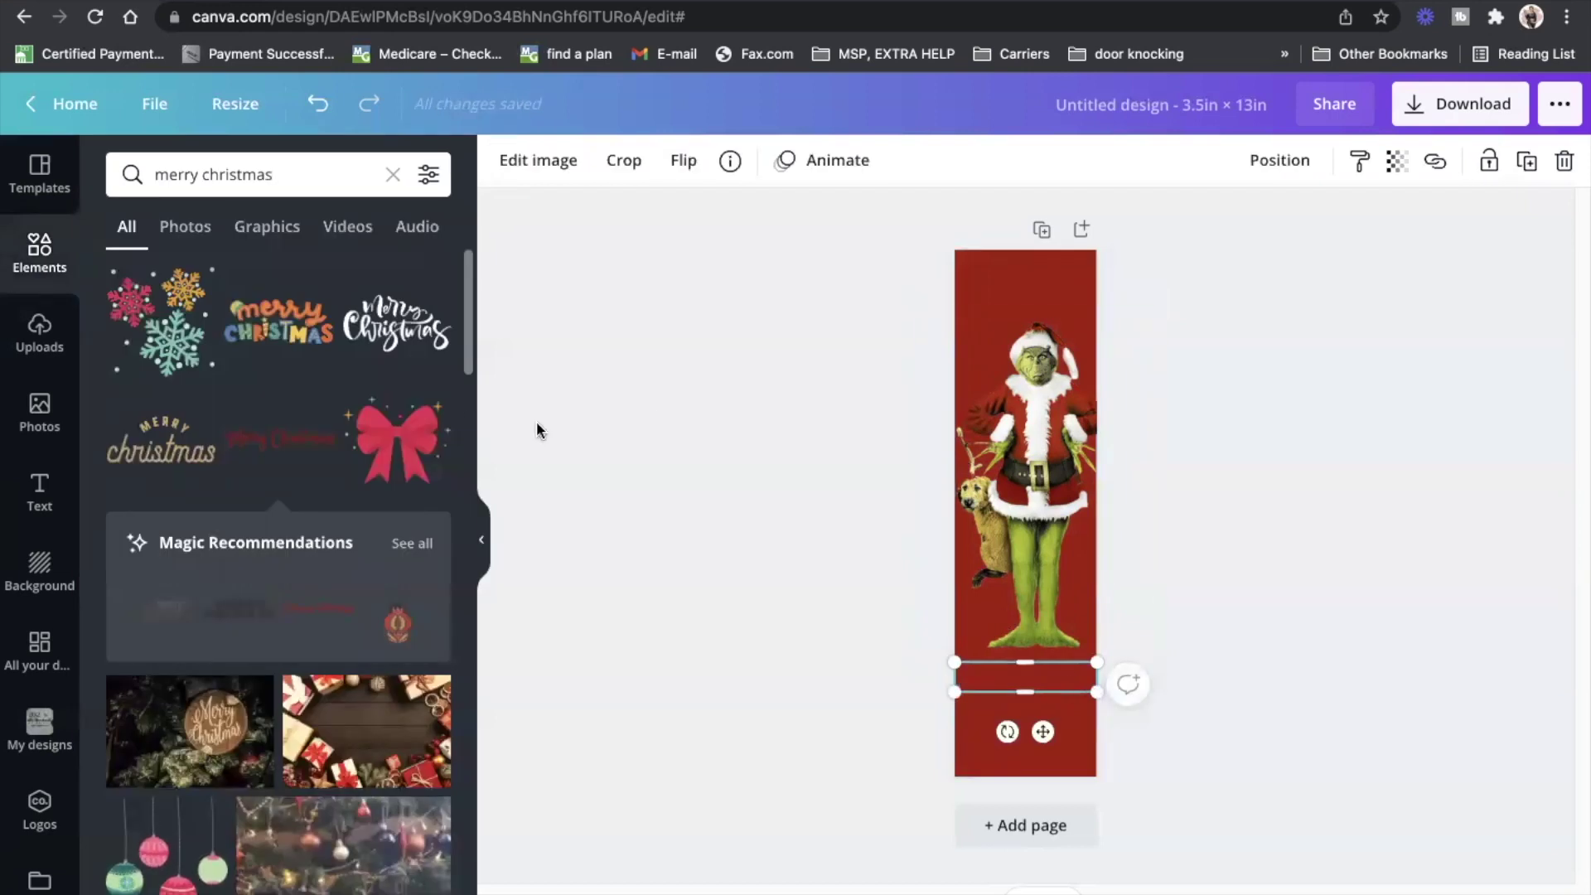
Add the script Merry Christmas graphic at the top of the page and make it white
left_click(410, 352)
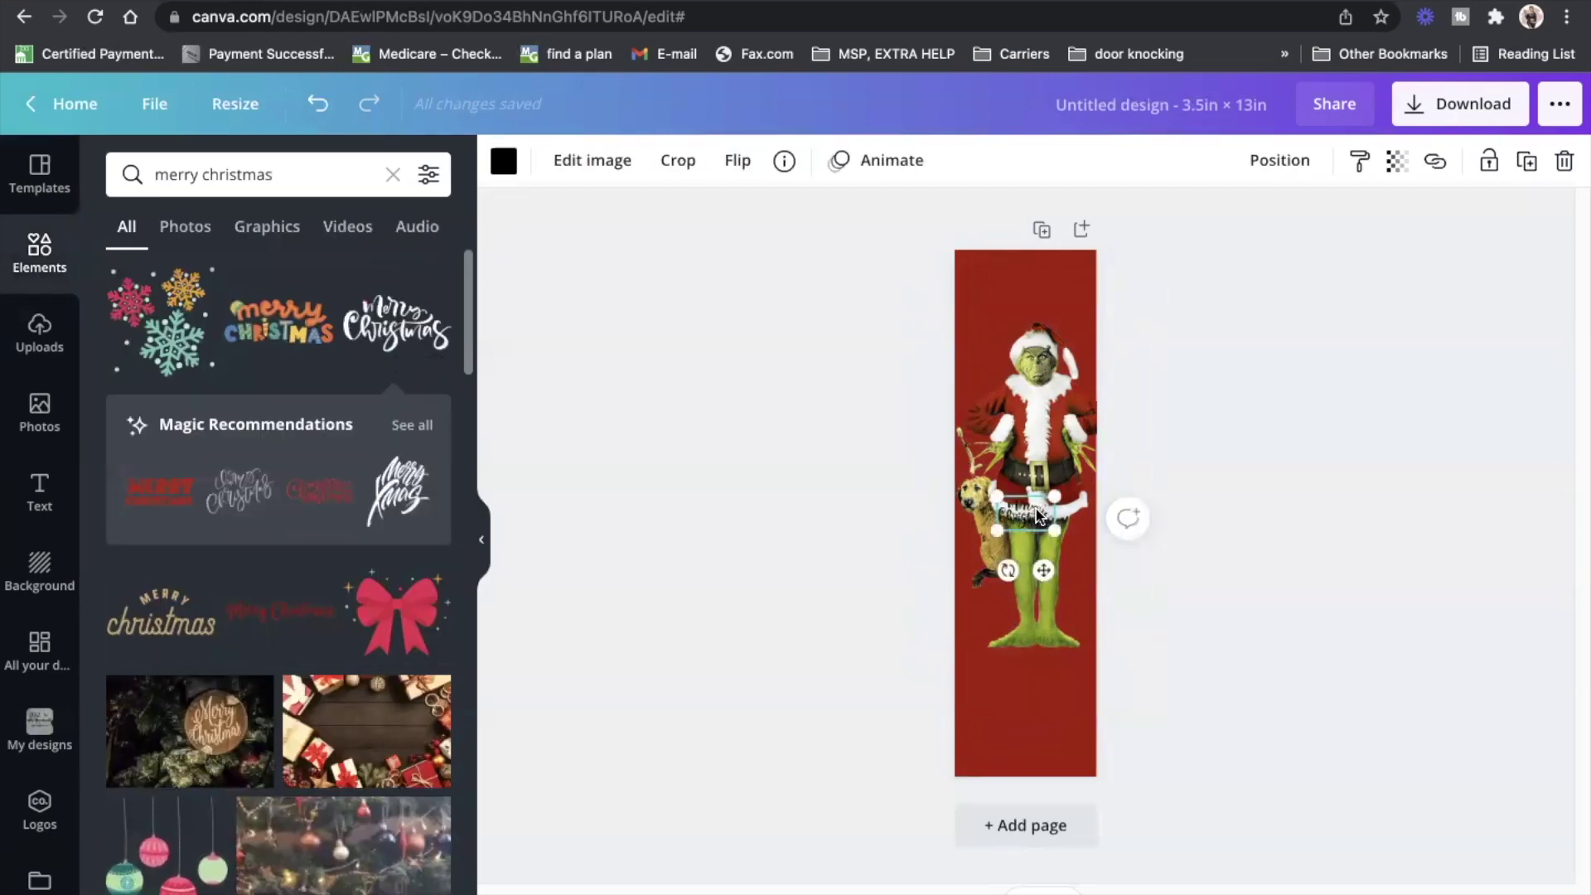
left_click_drag(1036, 514, 1043, 283)
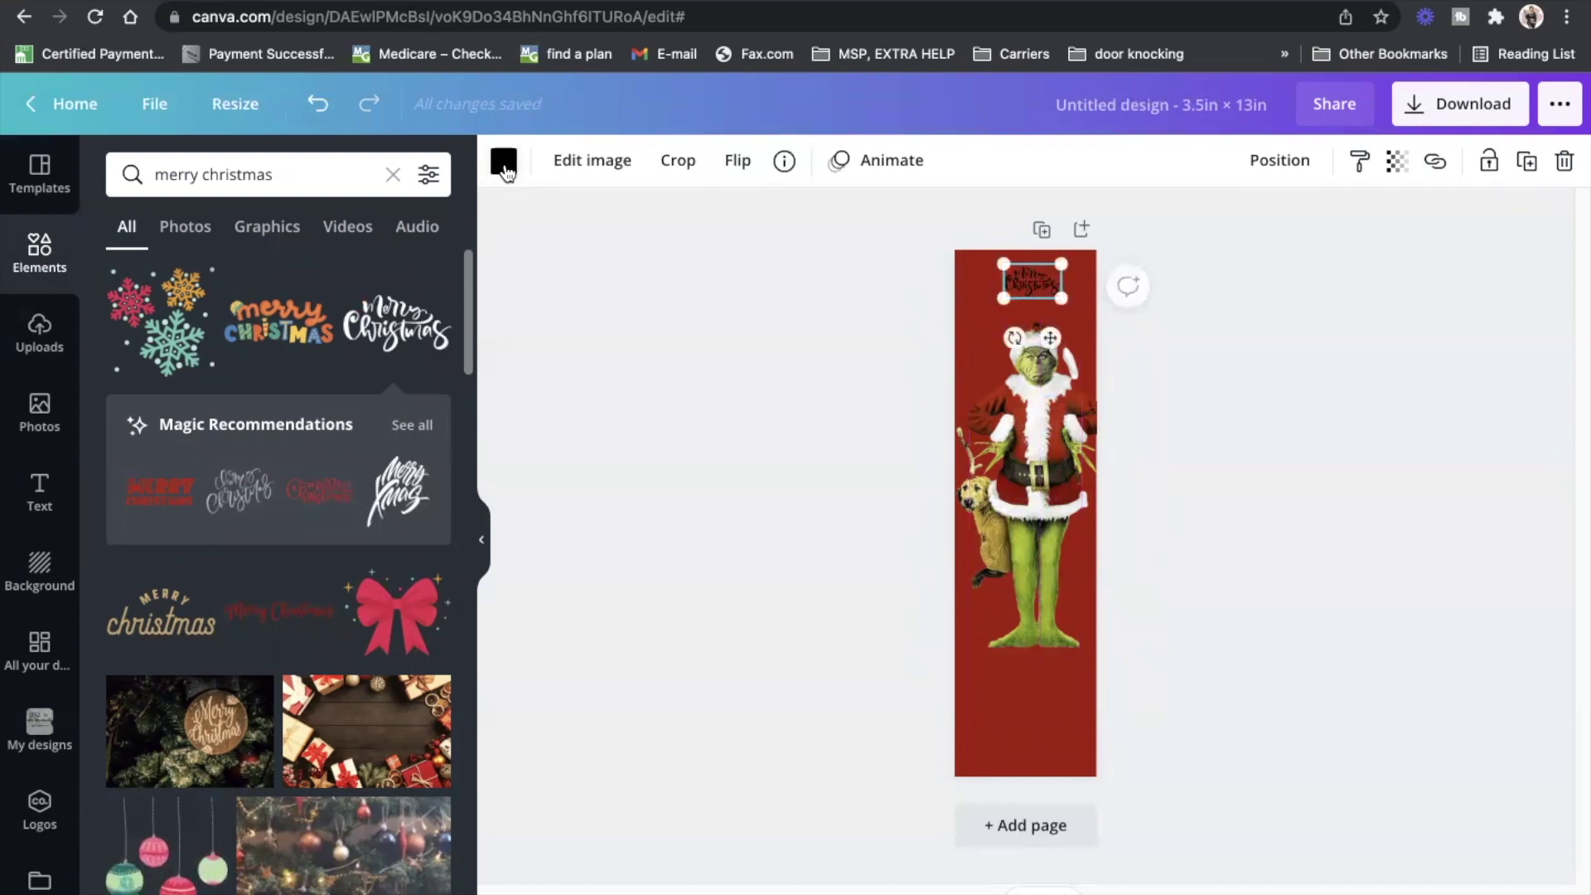
left_click(504, 165)
left_click(189, 433)
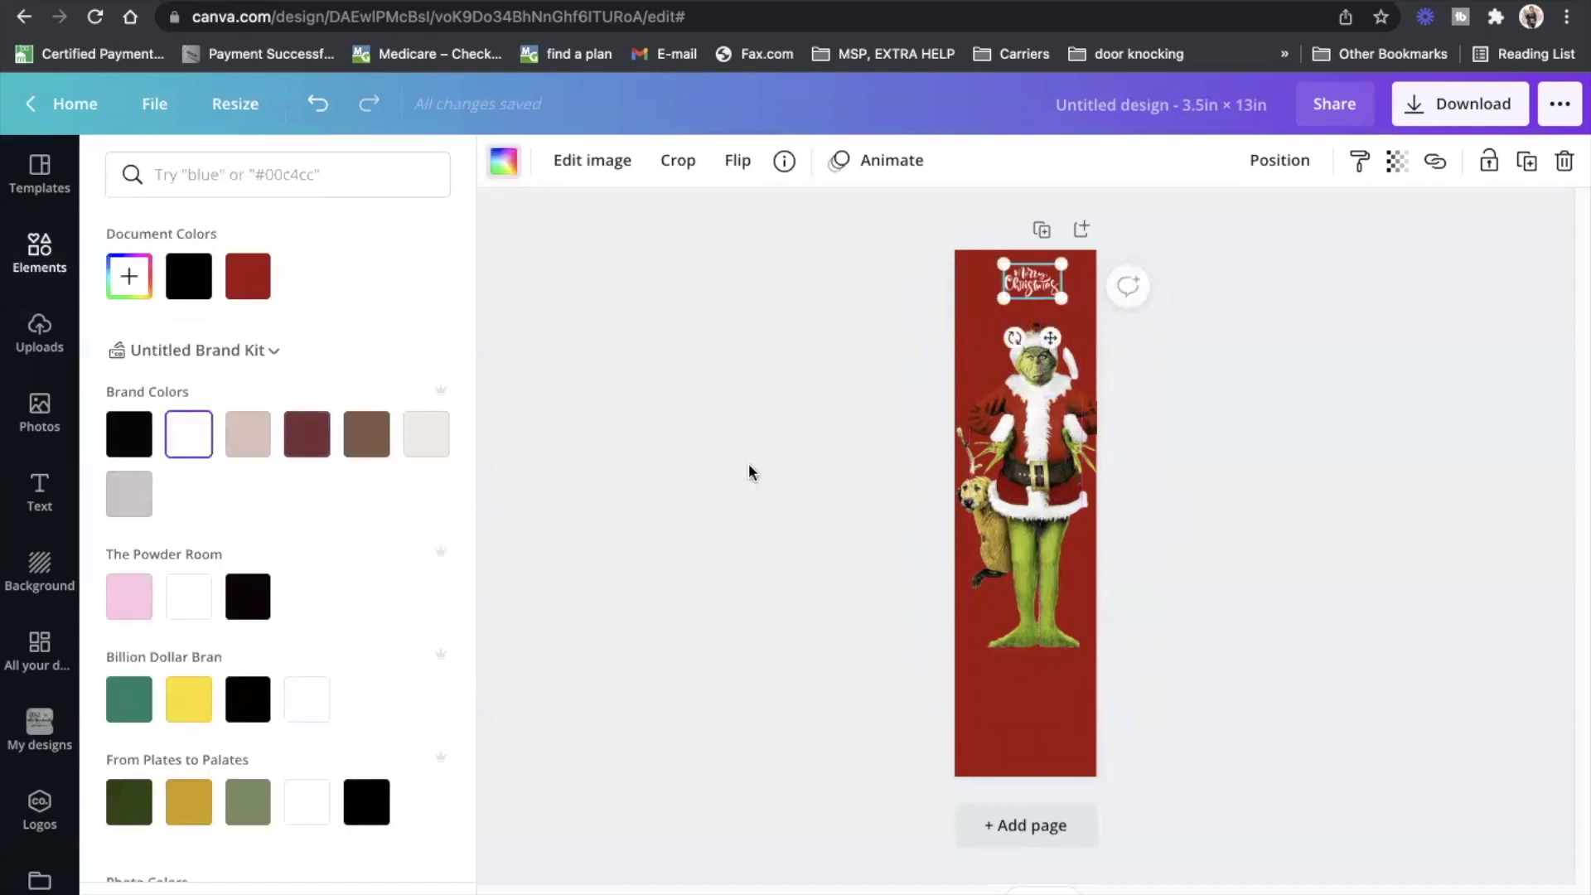
left_click(1034, 672)
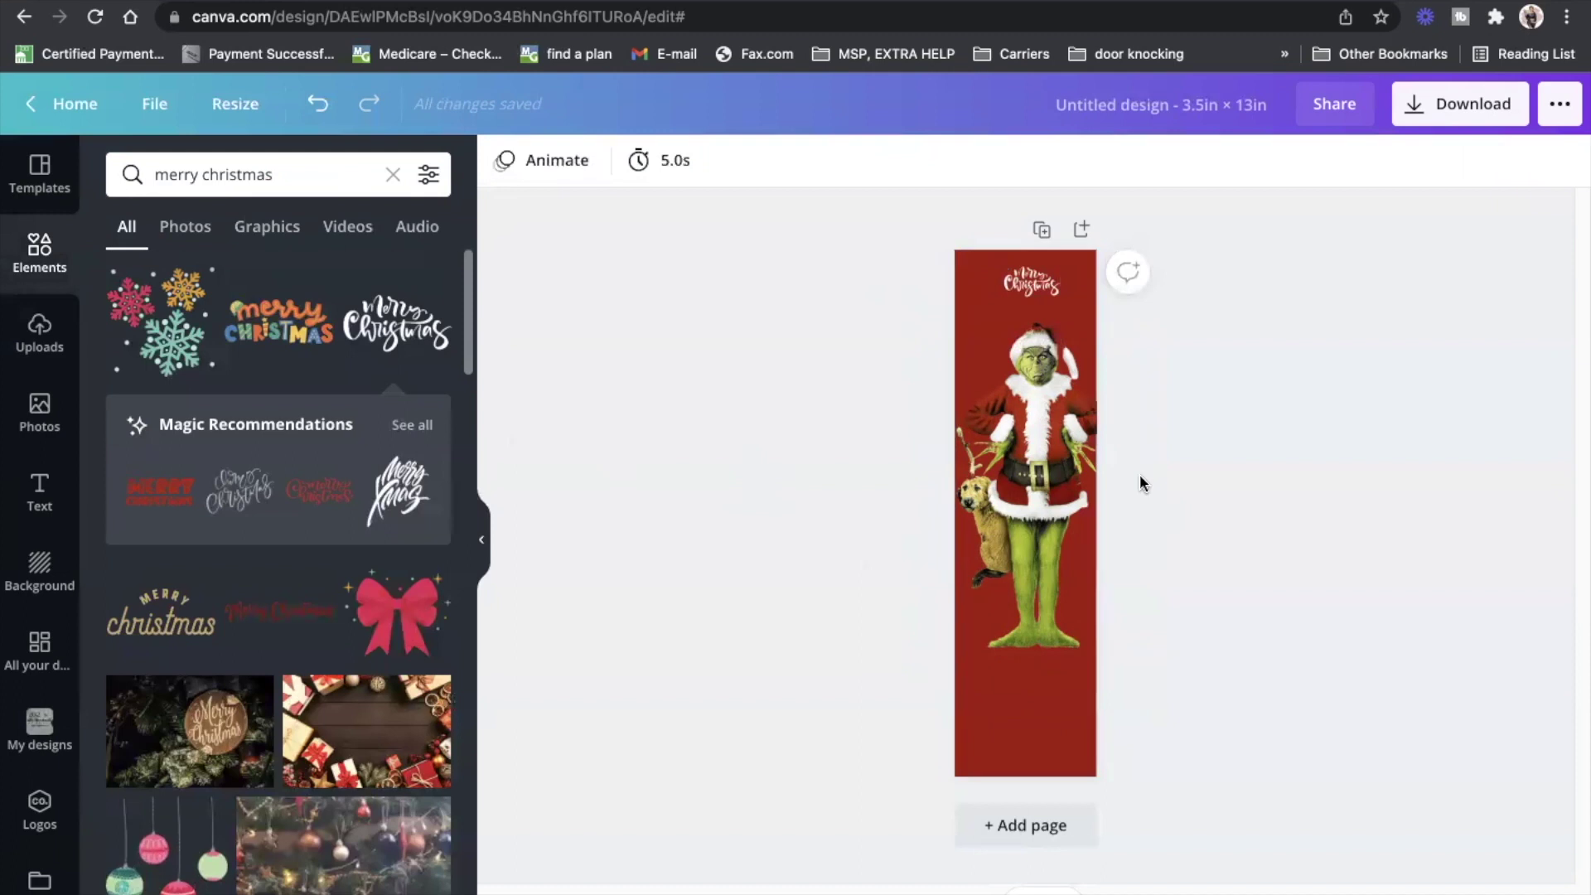
Enlarge the graphic, center it across the page top and send it back one layer
left_click(1034, 281)
left_click_drag(1063, 300, 1200, 404)
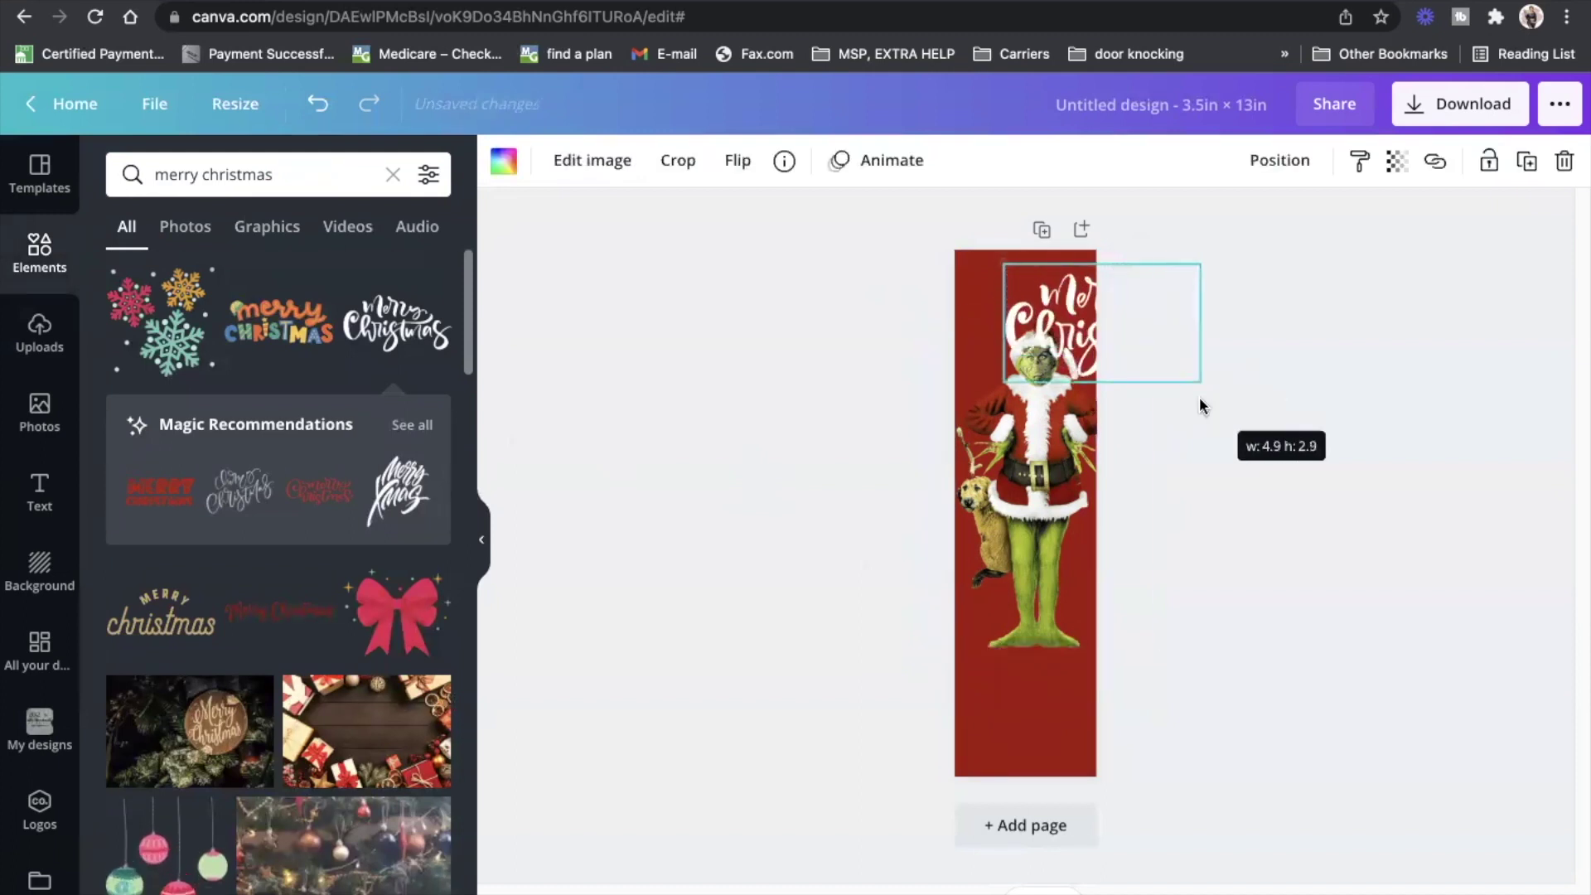
left_click_drag(1131, 332, 1056, 317)
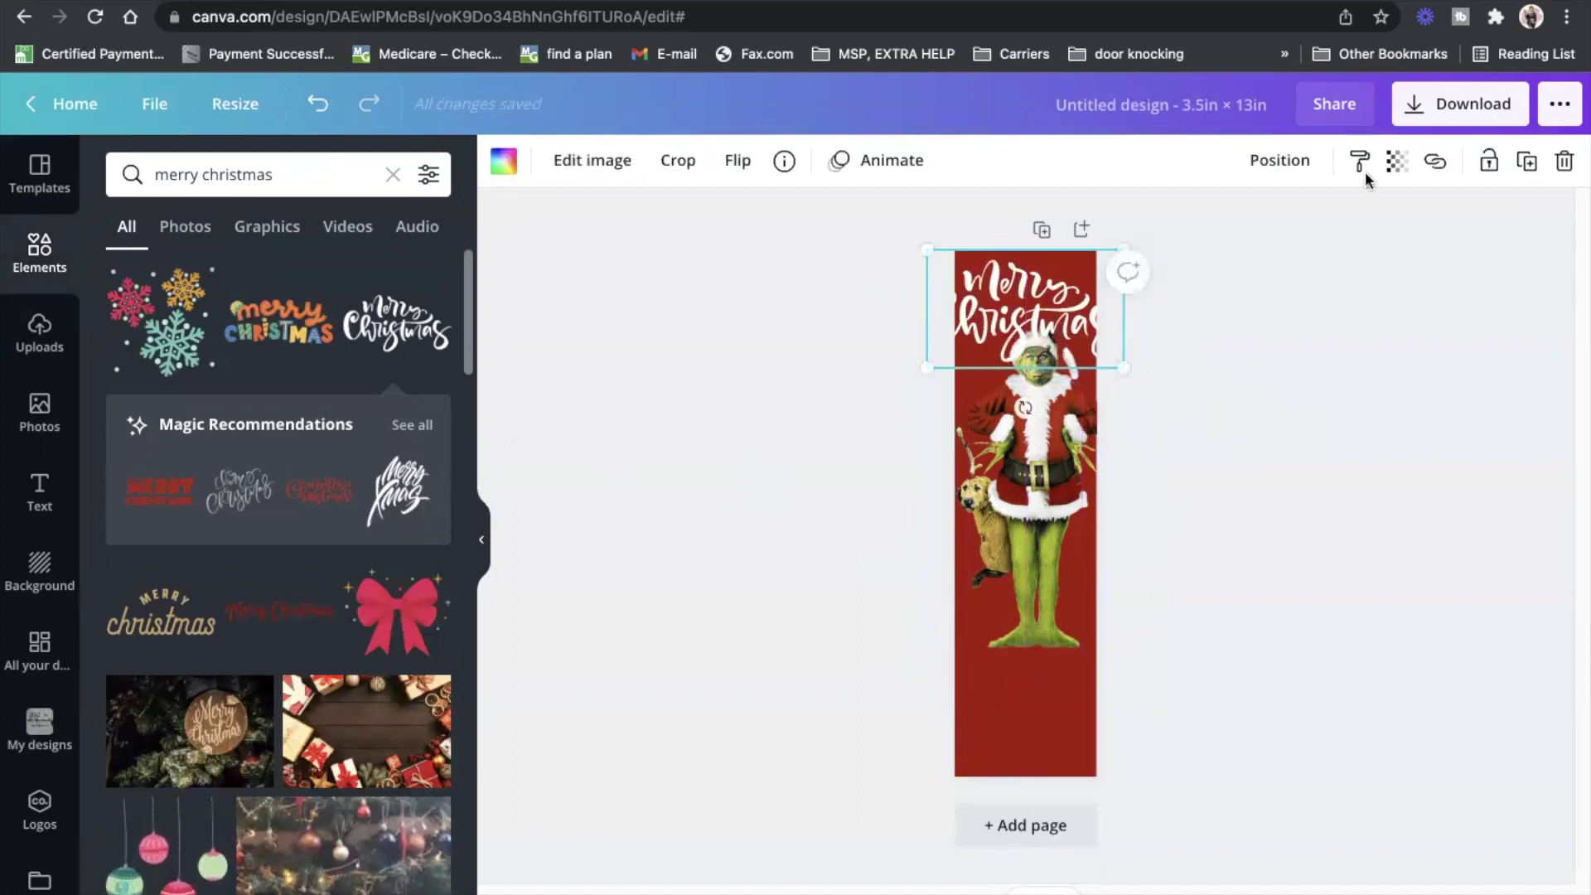
left_click(1292, 160)
left_click(1233, 222)
left_click(1371, 434)
left_click(1369, 434)
left_click(1026, 290)
Duplicate the Merry Christmas graphic and place the copy behind the Grinch's legs
left_click(1526, 163)
left_click_drag(1072, 321, 1081, 429)
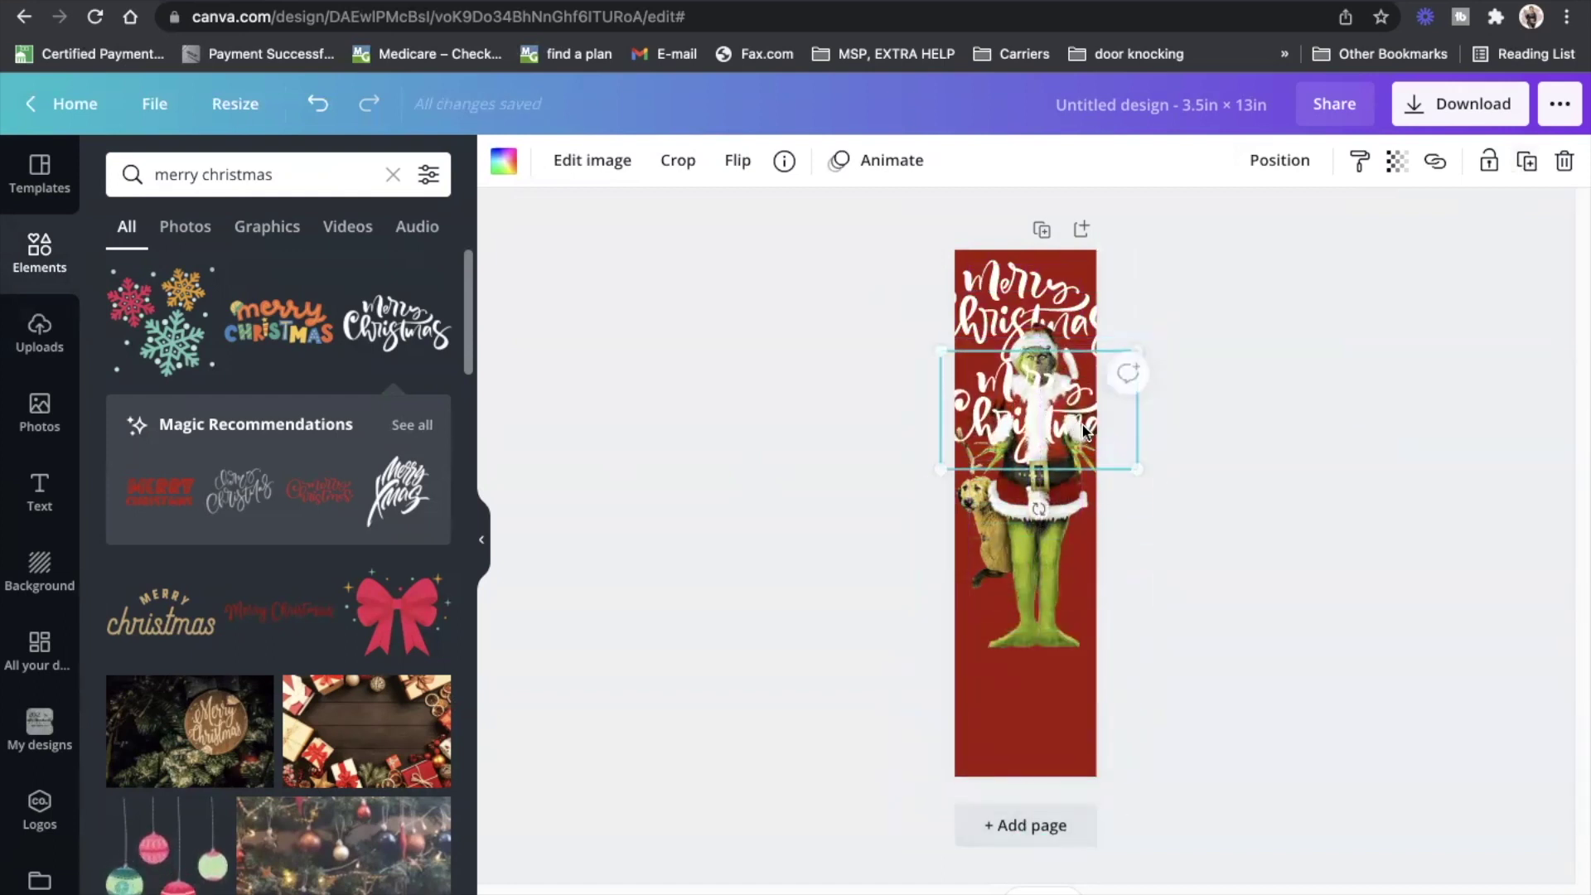
left_click(1280, 159)
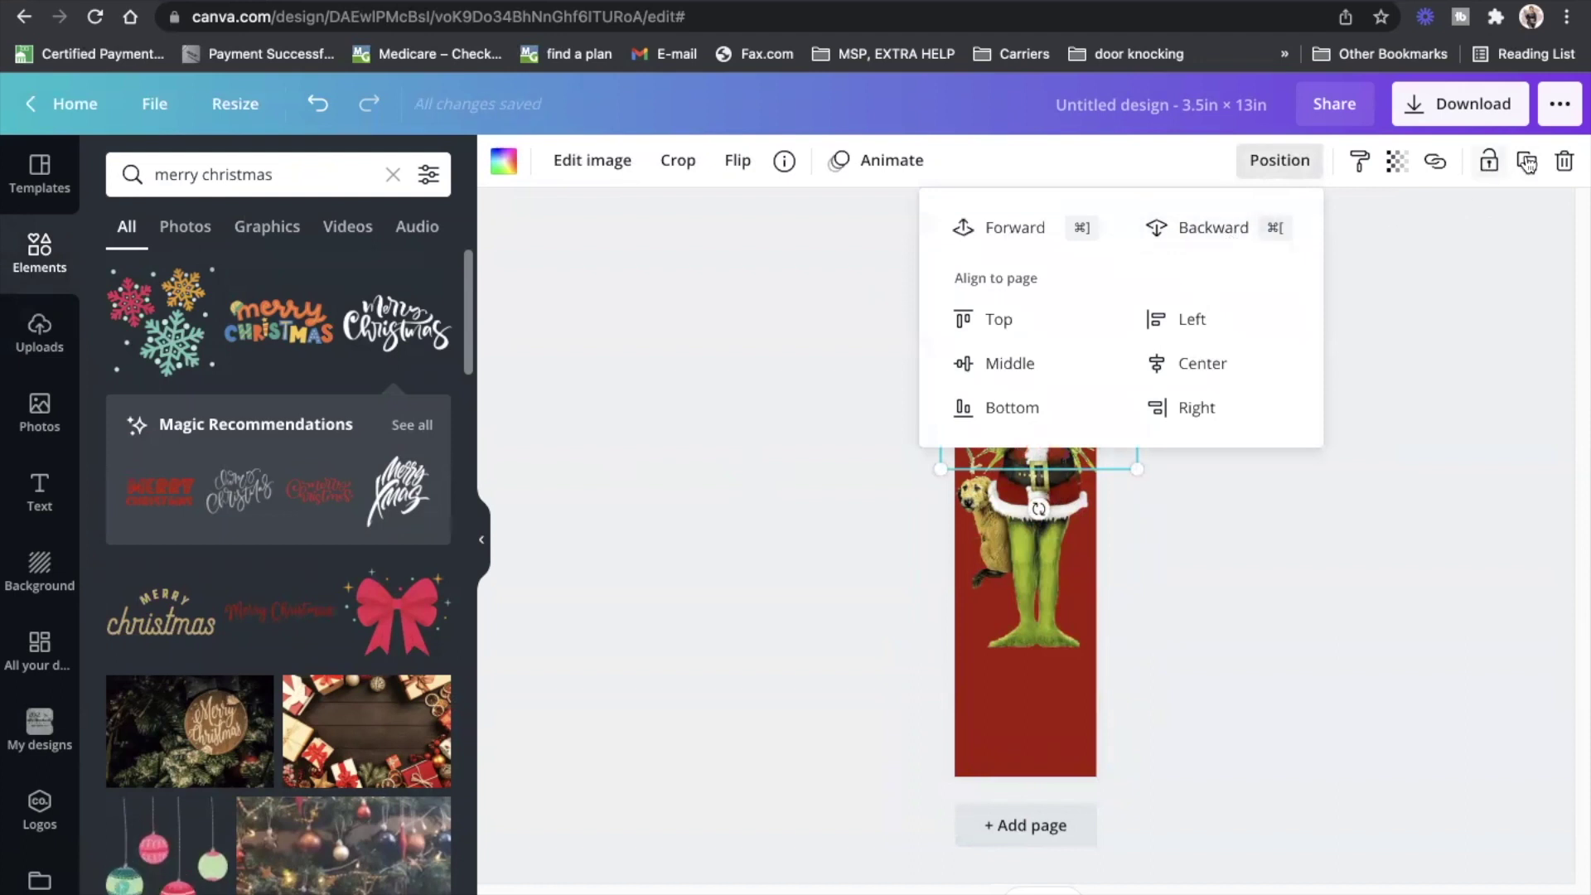
left_click(1230, 238)
left_click_drag(1112, 444, 1091, 576)
left_click(1293, 177)
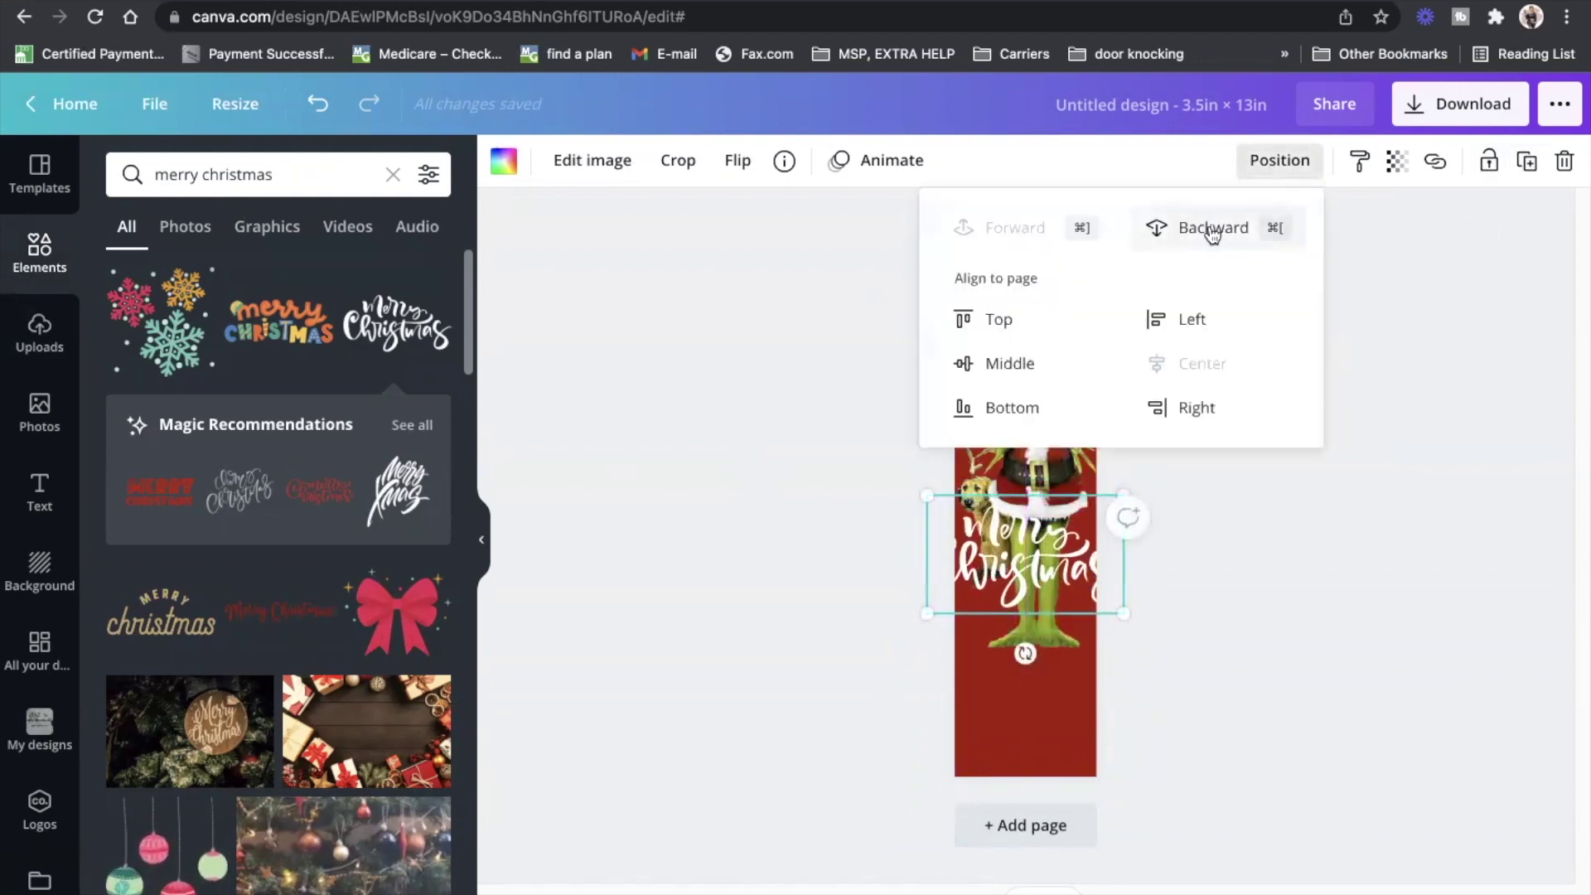
left_click(1210, 226)
key("Escape")
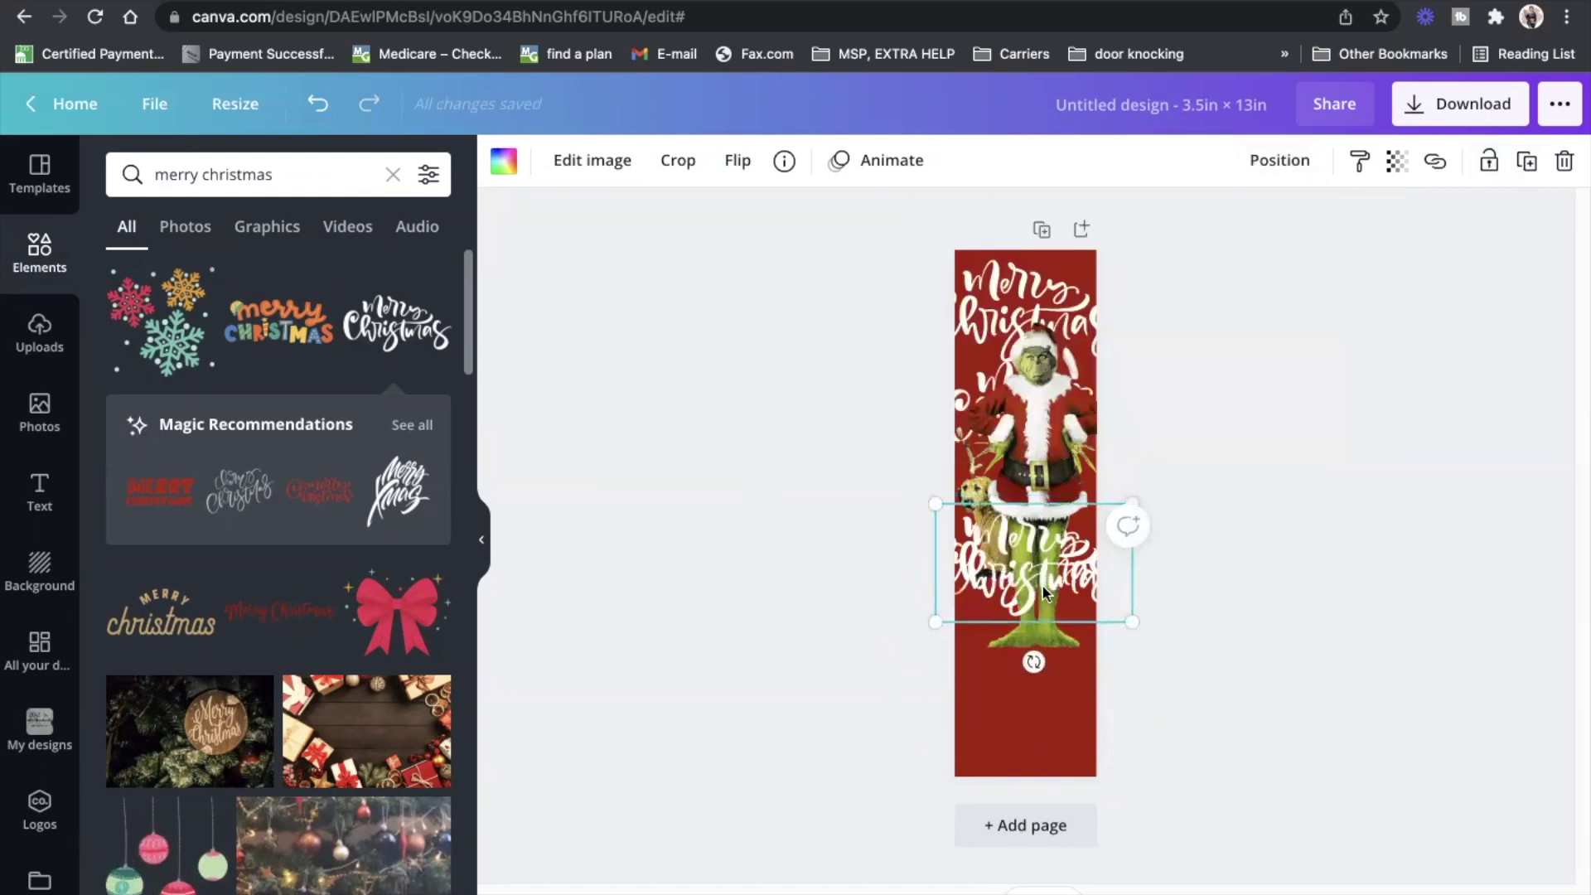
left_click_drag(1040, 581, 1045, 675)
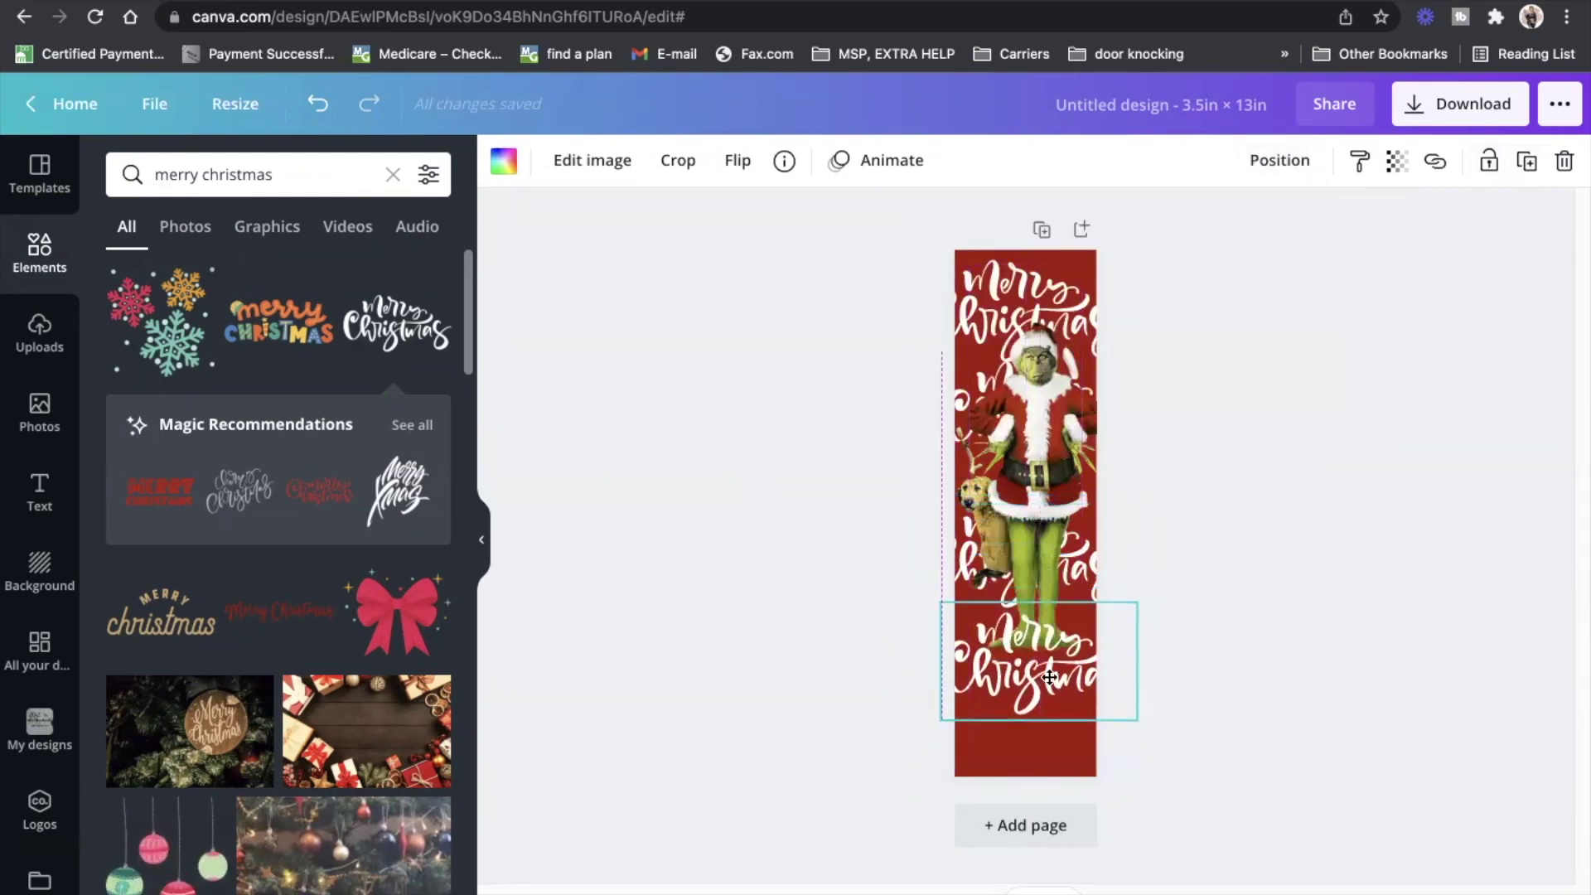
Nudge the original Merry Christmas graphic back into place at the page top
left_click(1233, 591)
left_click_drag(1067, 305, 1069, 303)
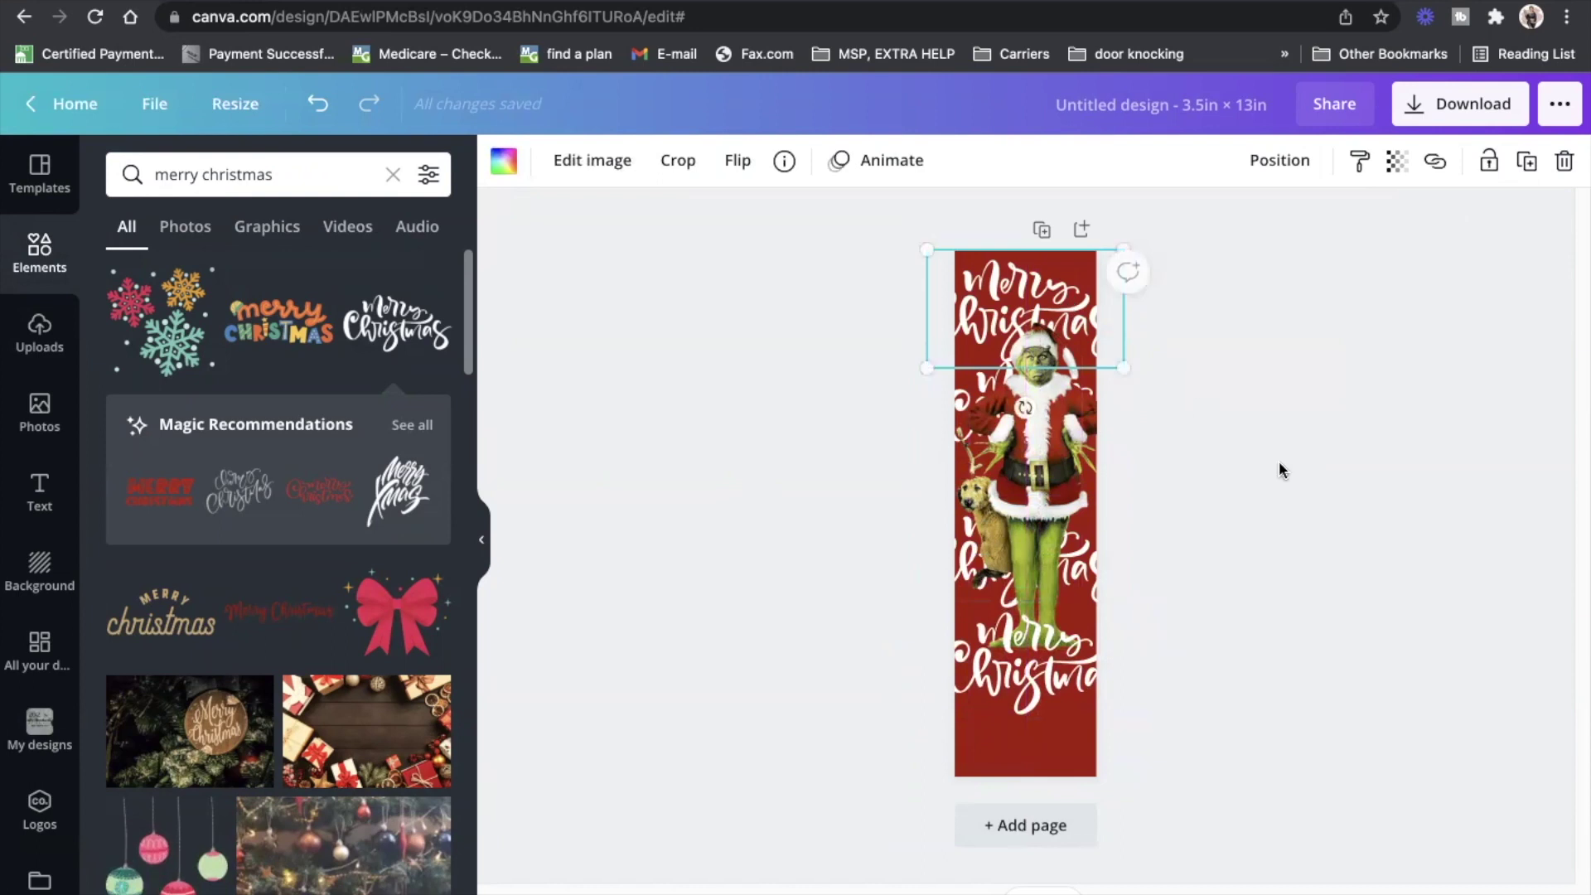
left_click(1279, 465)
Replace the element search with 'jingle bells'
left_click(393, 175)
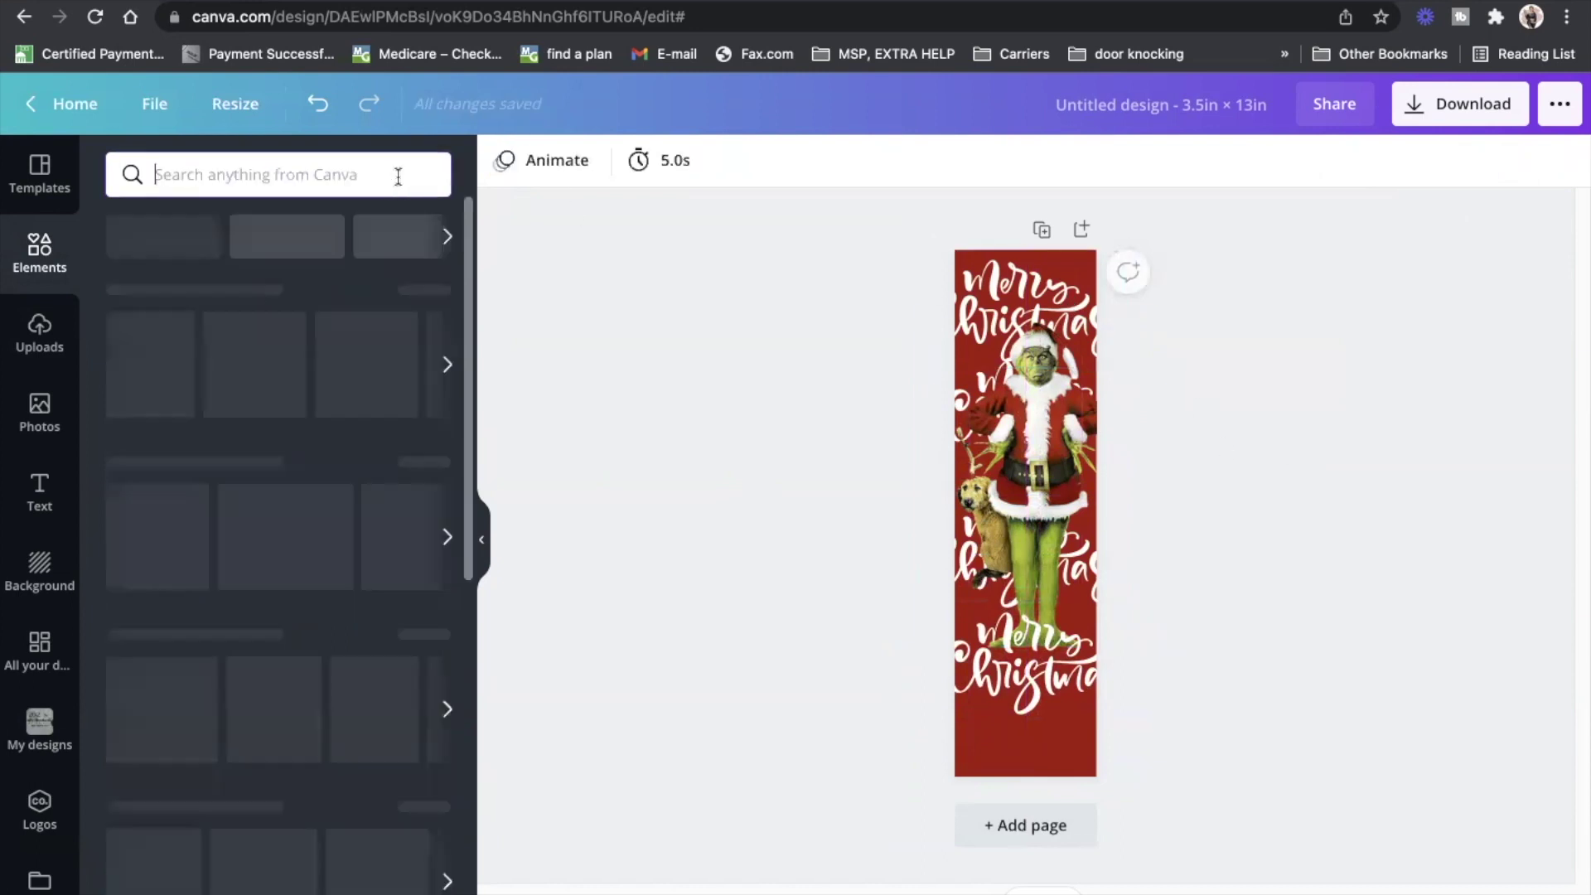
type("jinge")
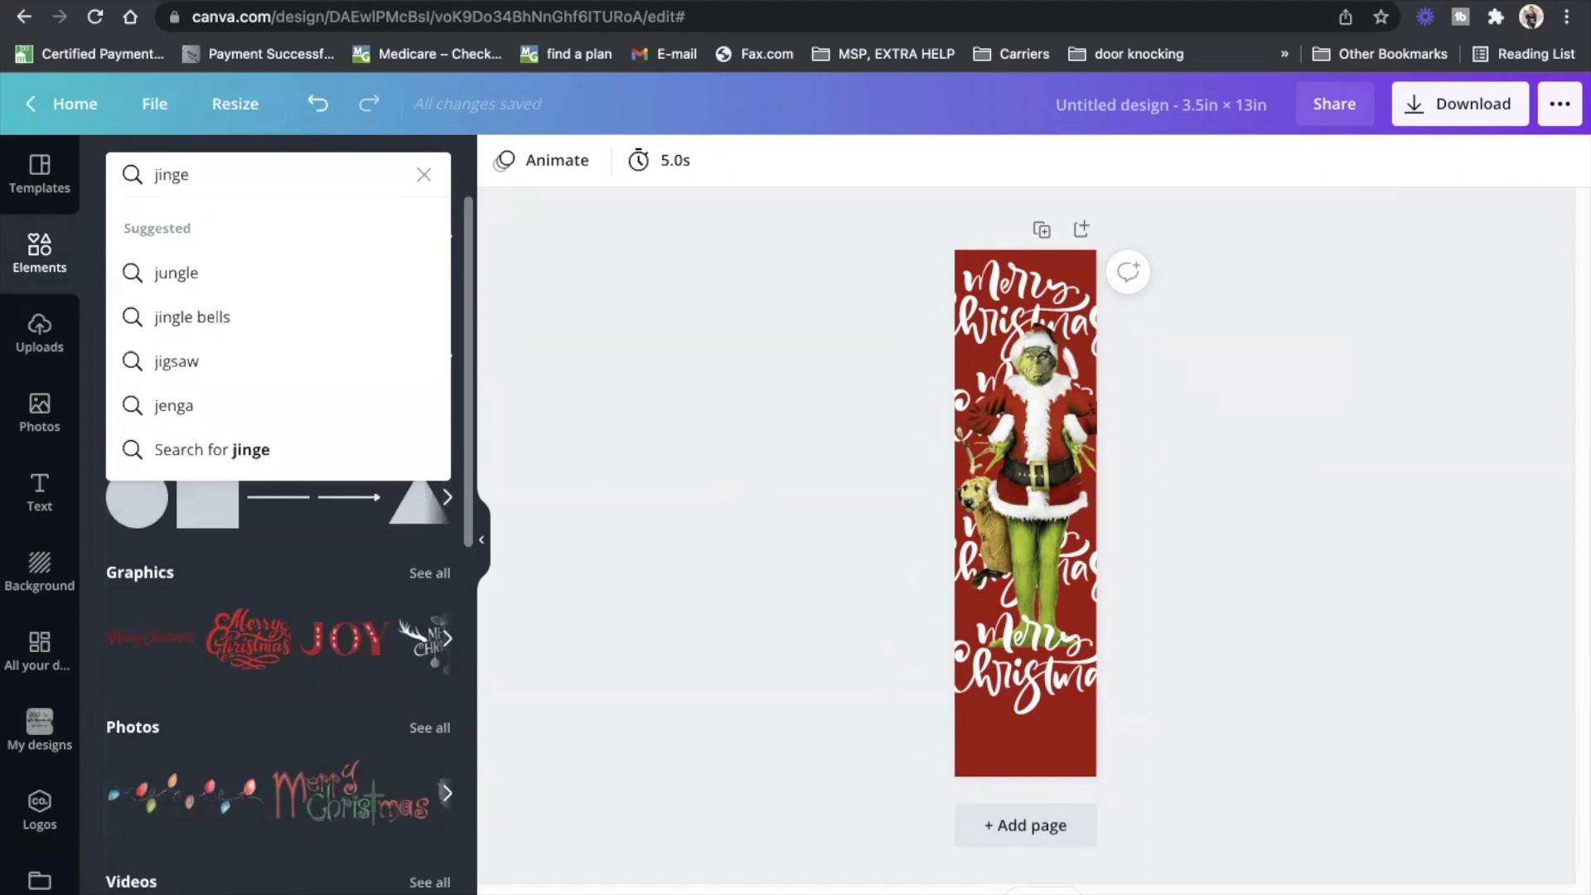
key("Down")
key("Down")
key("Return")
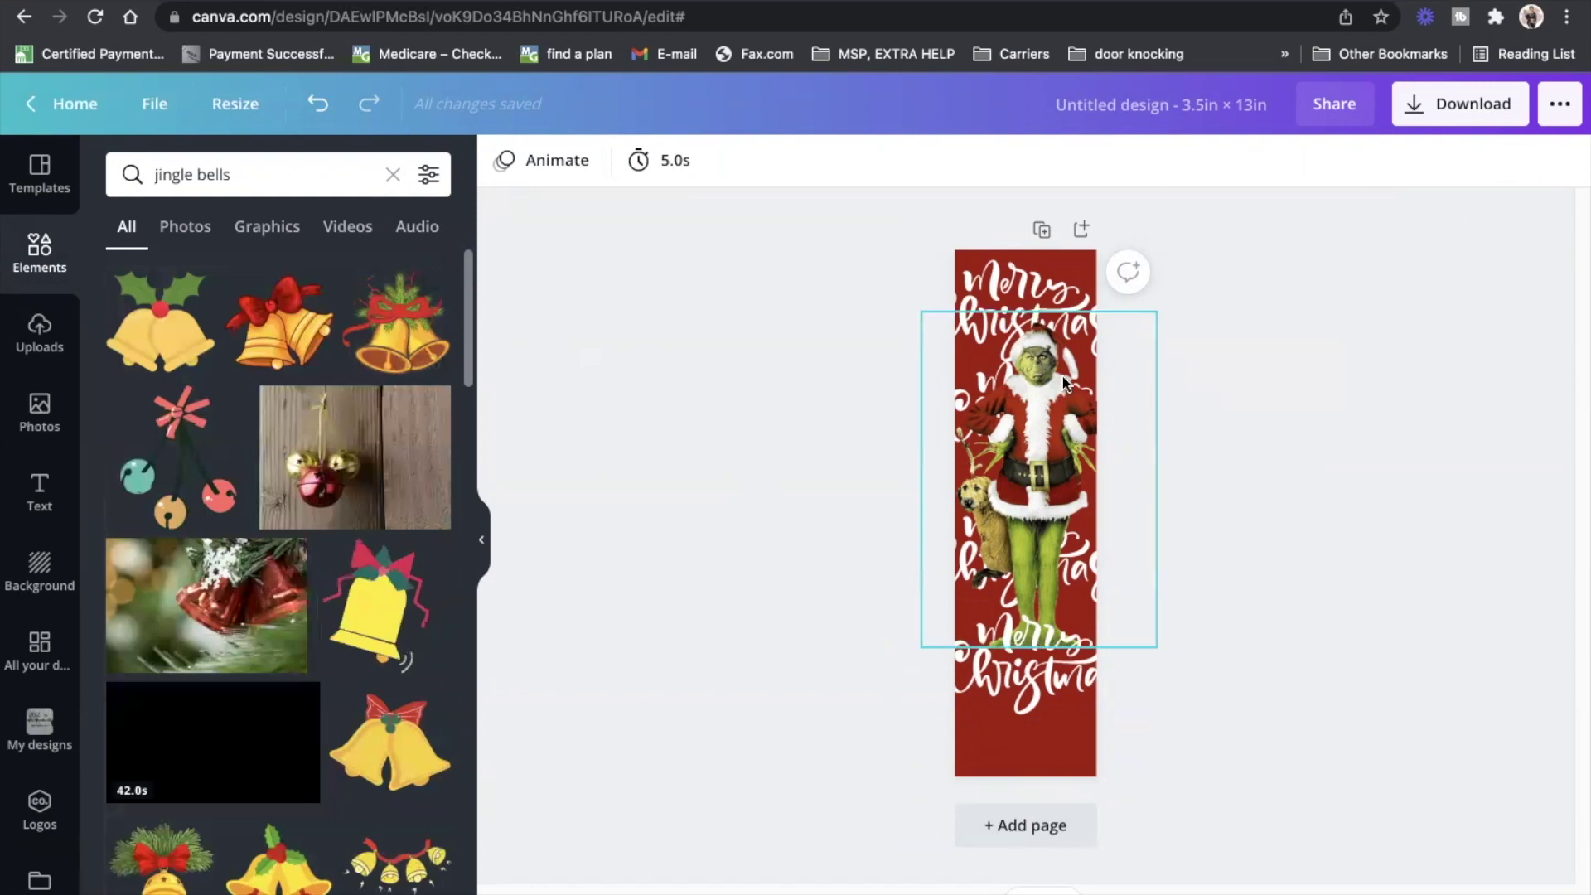
Shrink the lower Merry Christmas graphic and move it just below the Grinch
left_click(1032, 675)
left_click_drag(1143, 724, 1096, 697)
left_click_drag(1023, 642, 1036, 693)
Delete the top and middle Merry Christmas copies and move the Grinch back onto the page
left_click(1024, 331)
key("Delete")
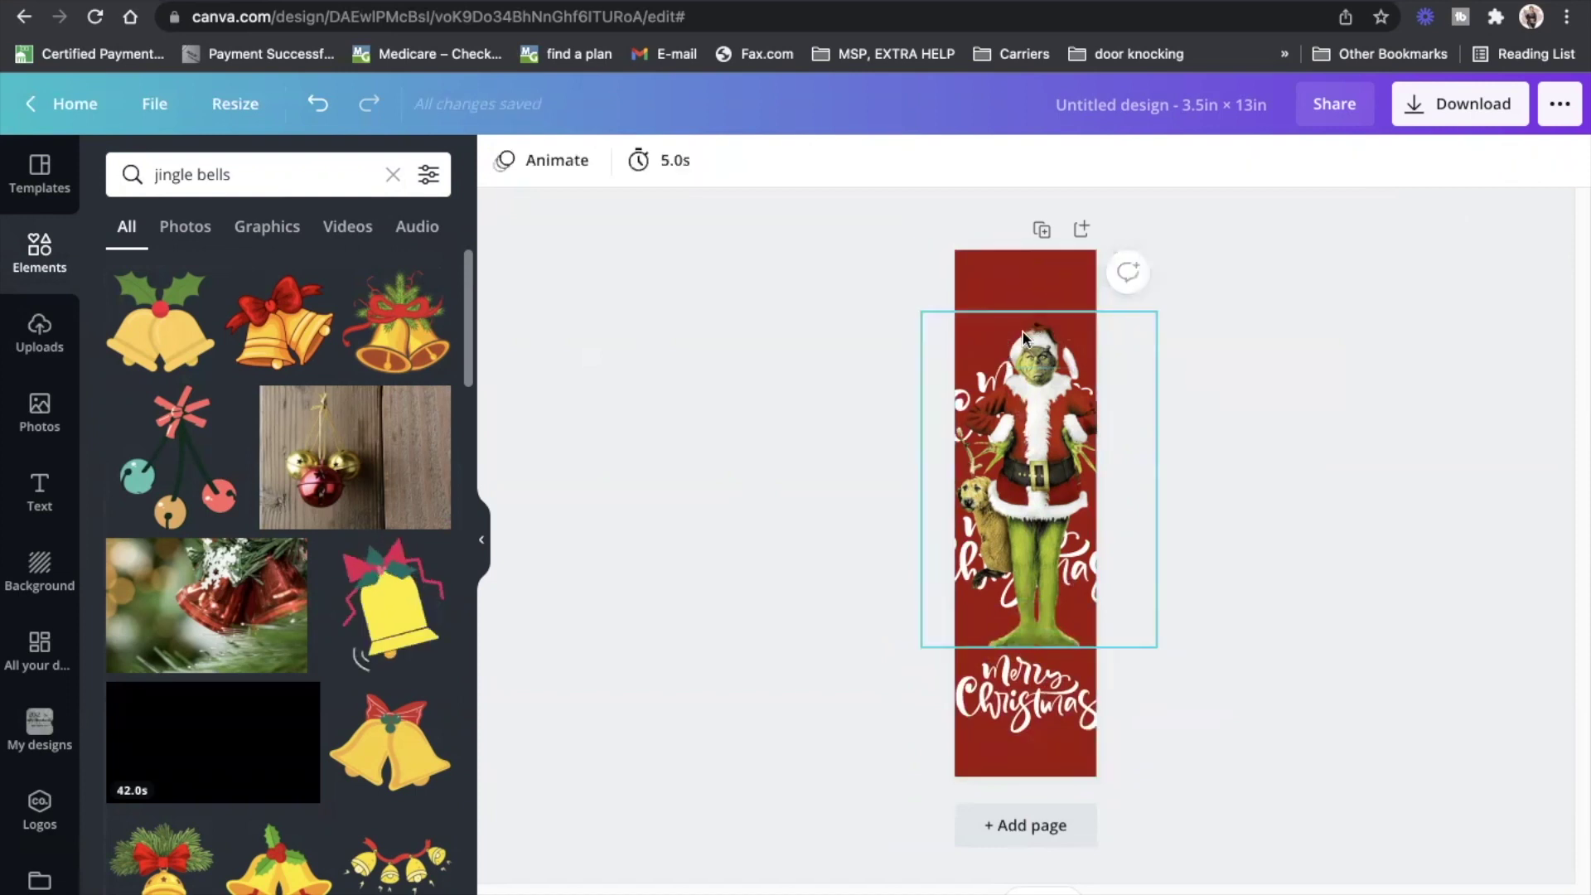
left_click_drag(1007, 366, 1121, 349)
left_click_drag(999, 307, 1007, 392)
key("Delete")
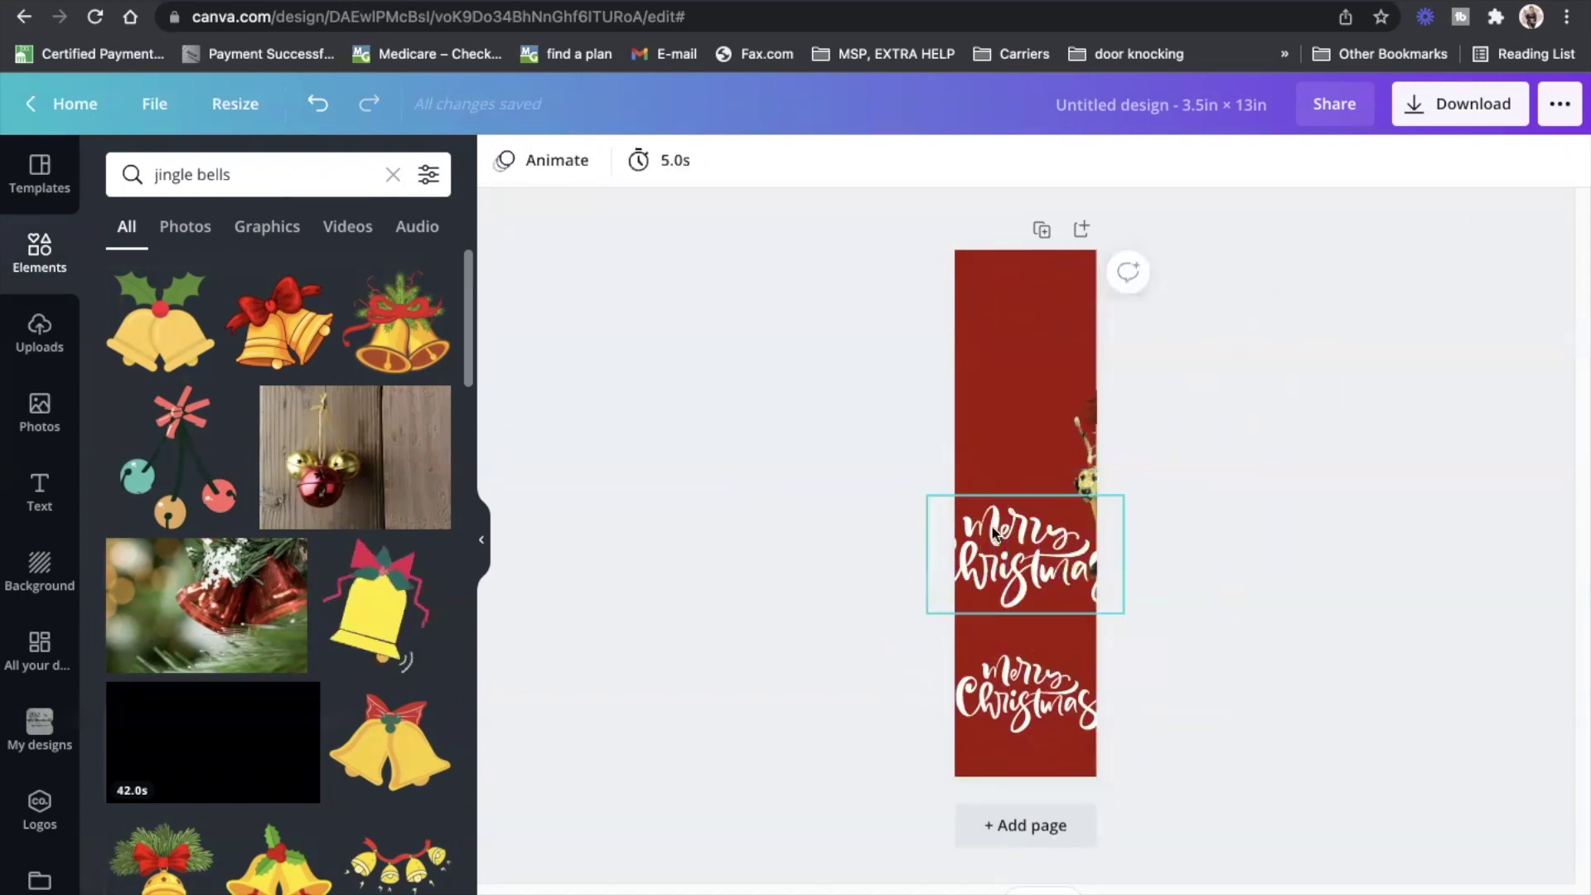
left_click(1091, 478)
left_click_drag(1085, 479, 972, 487)
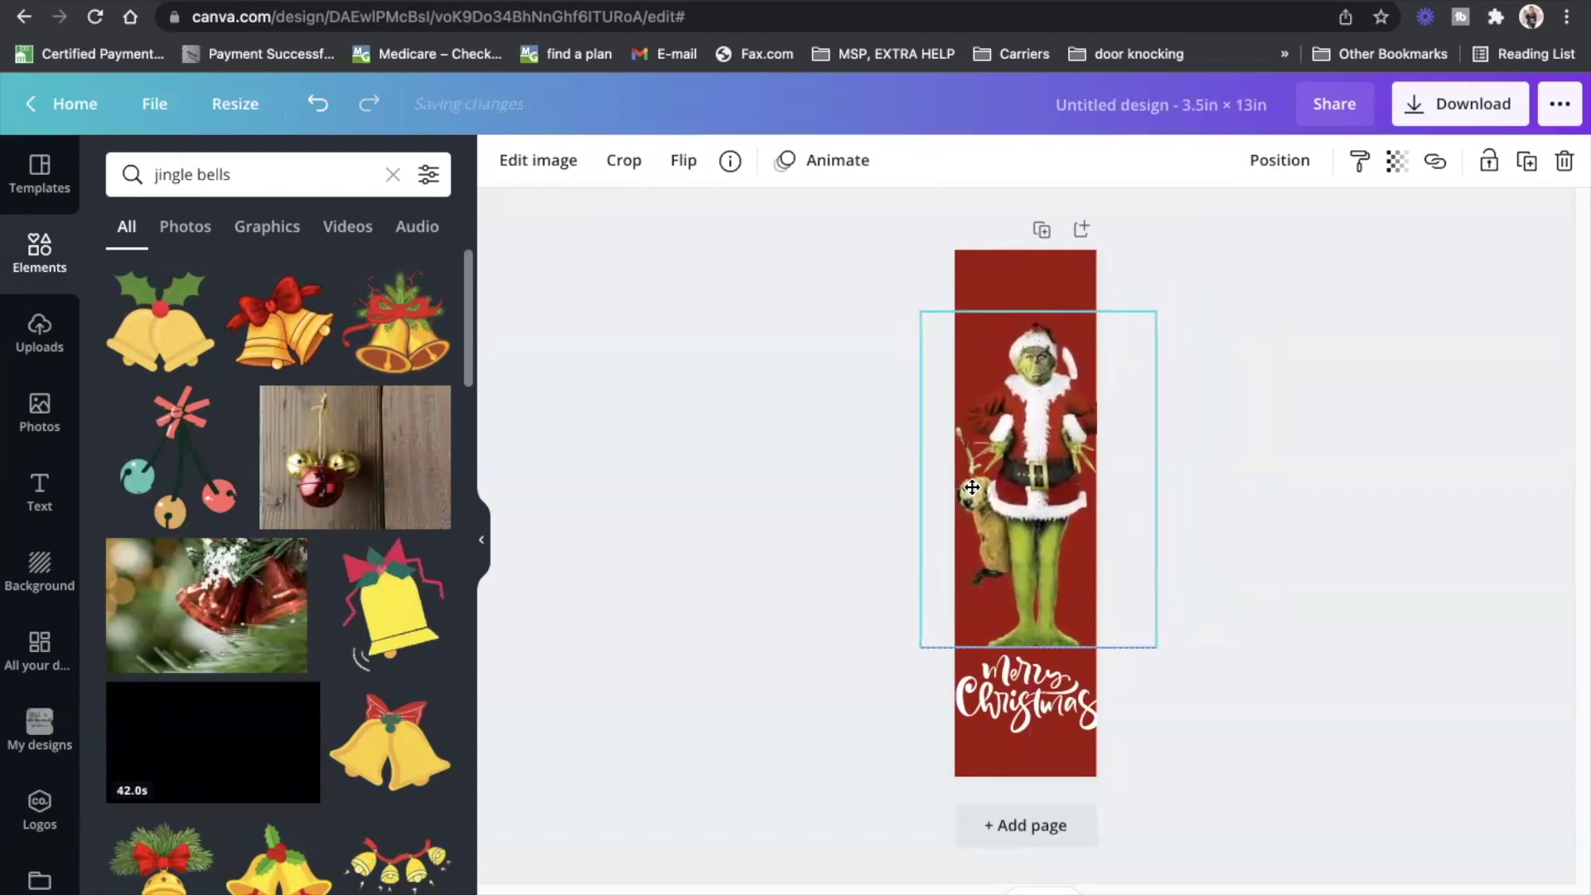
Place the bells-with-bow graphic enlarged across the page top, layered behind the Grinch's head
left_click(863, 480)
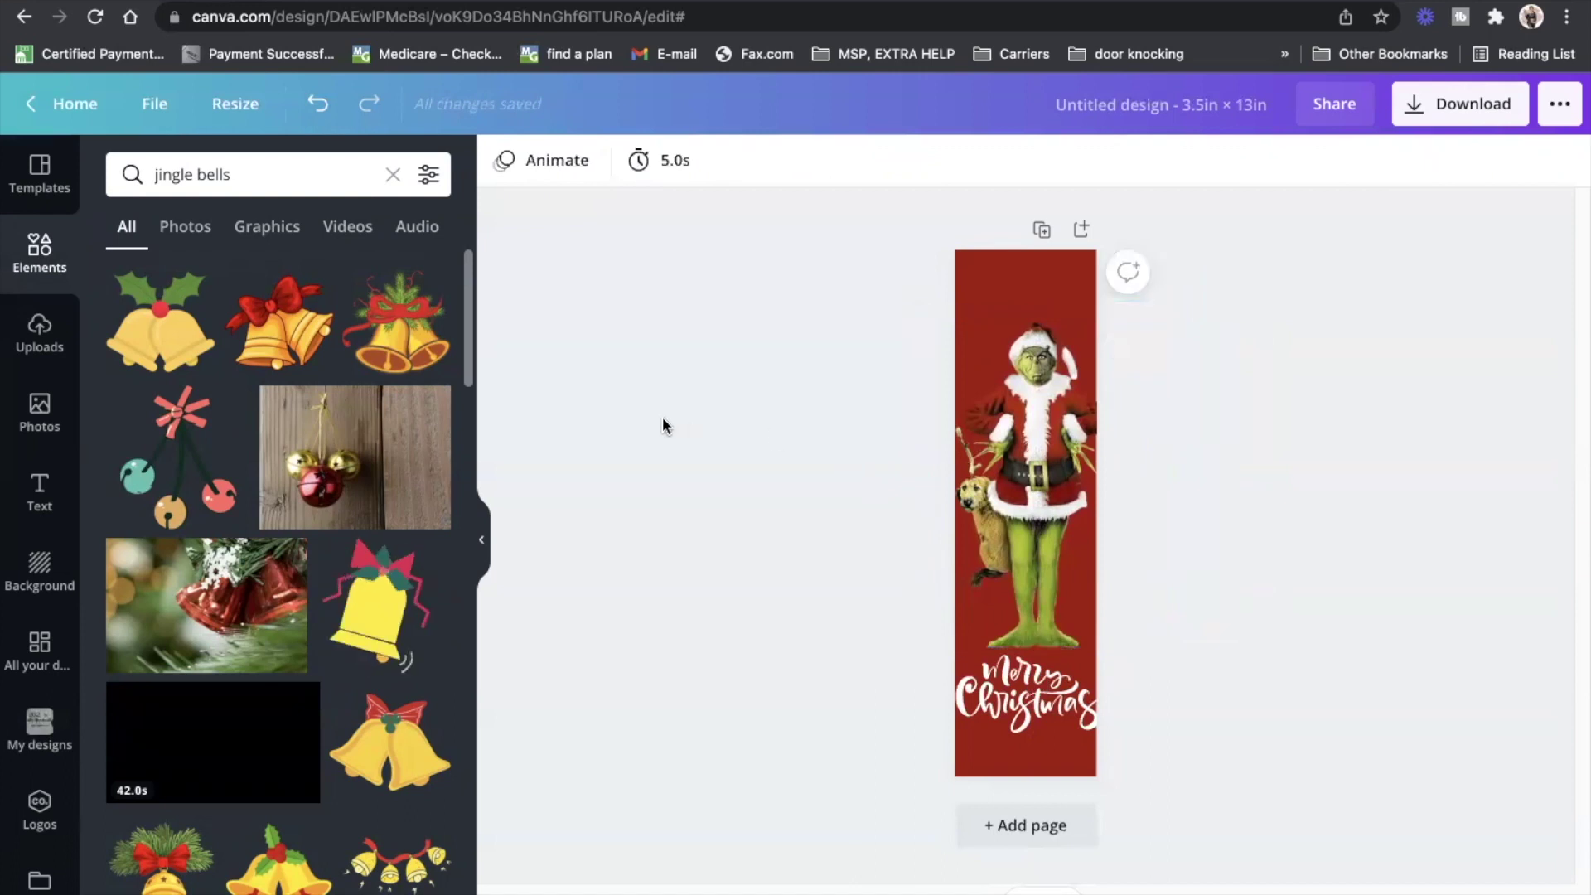
left_click(286, 340)
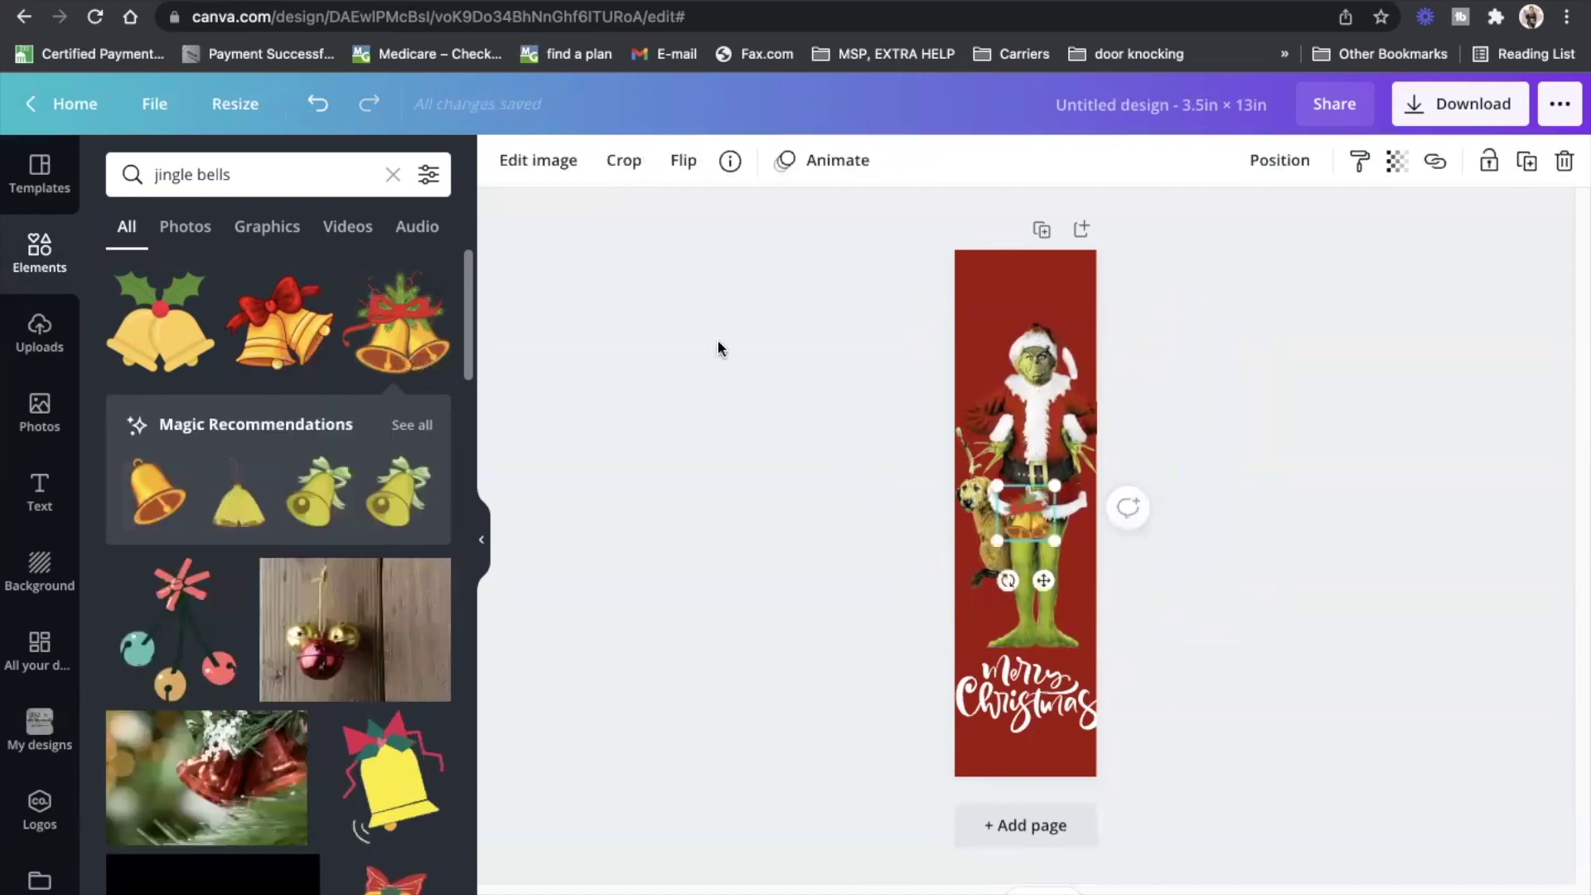
left_click_drag(1030, 483, 1036, 264)
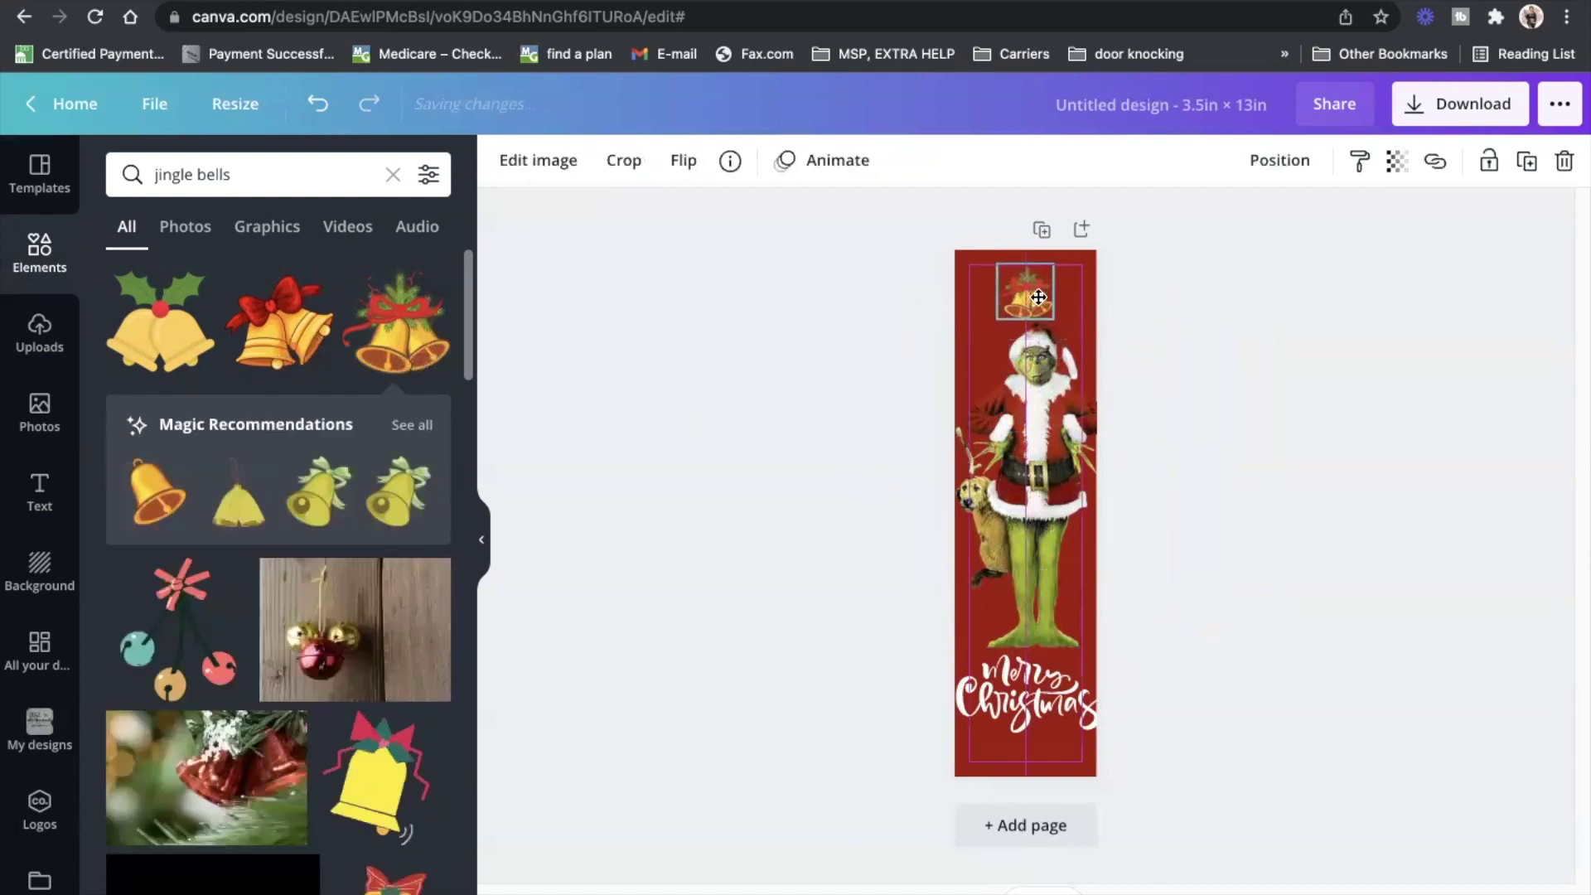
left_click_drag(1055, 318, 1020, 325)
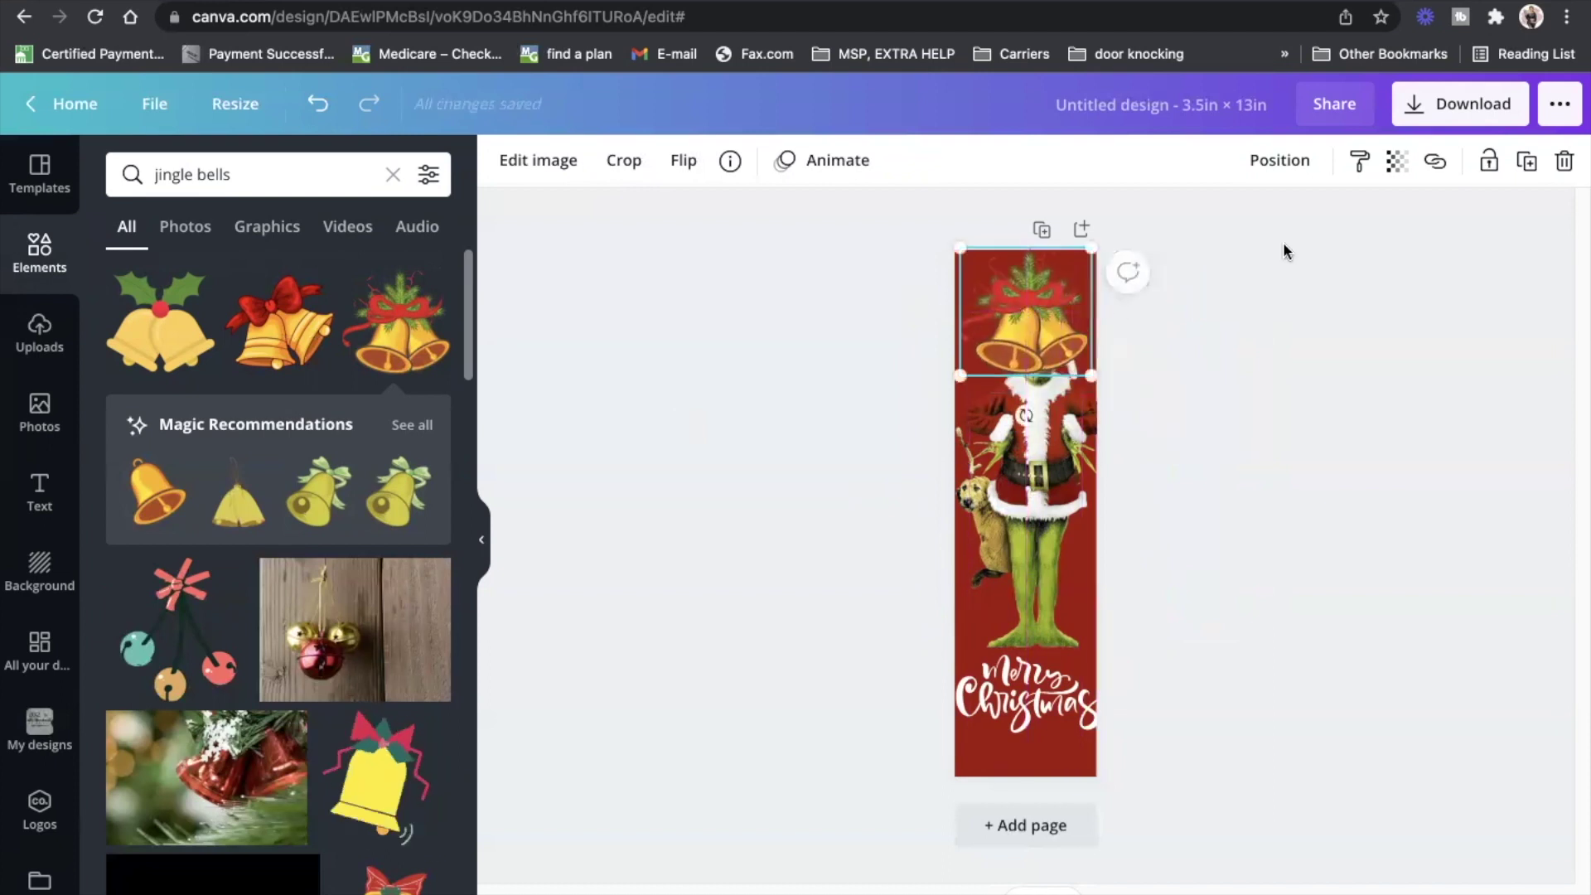
left_click(1287, 174)
left_click(1232, 224)
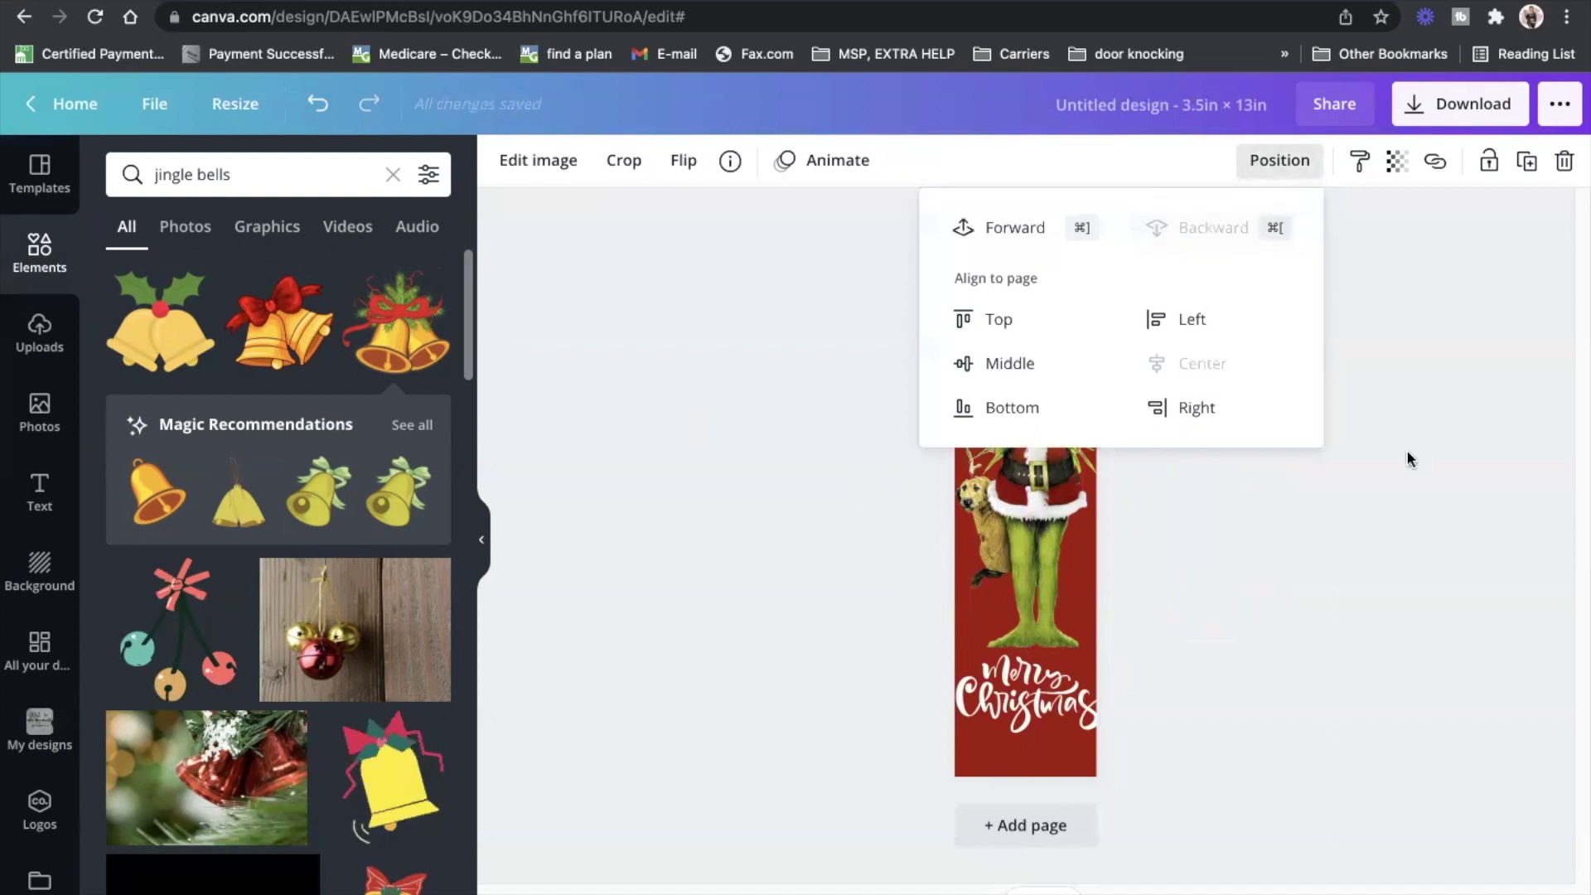
left_click(1407, 453)
left_click(1405, 450)
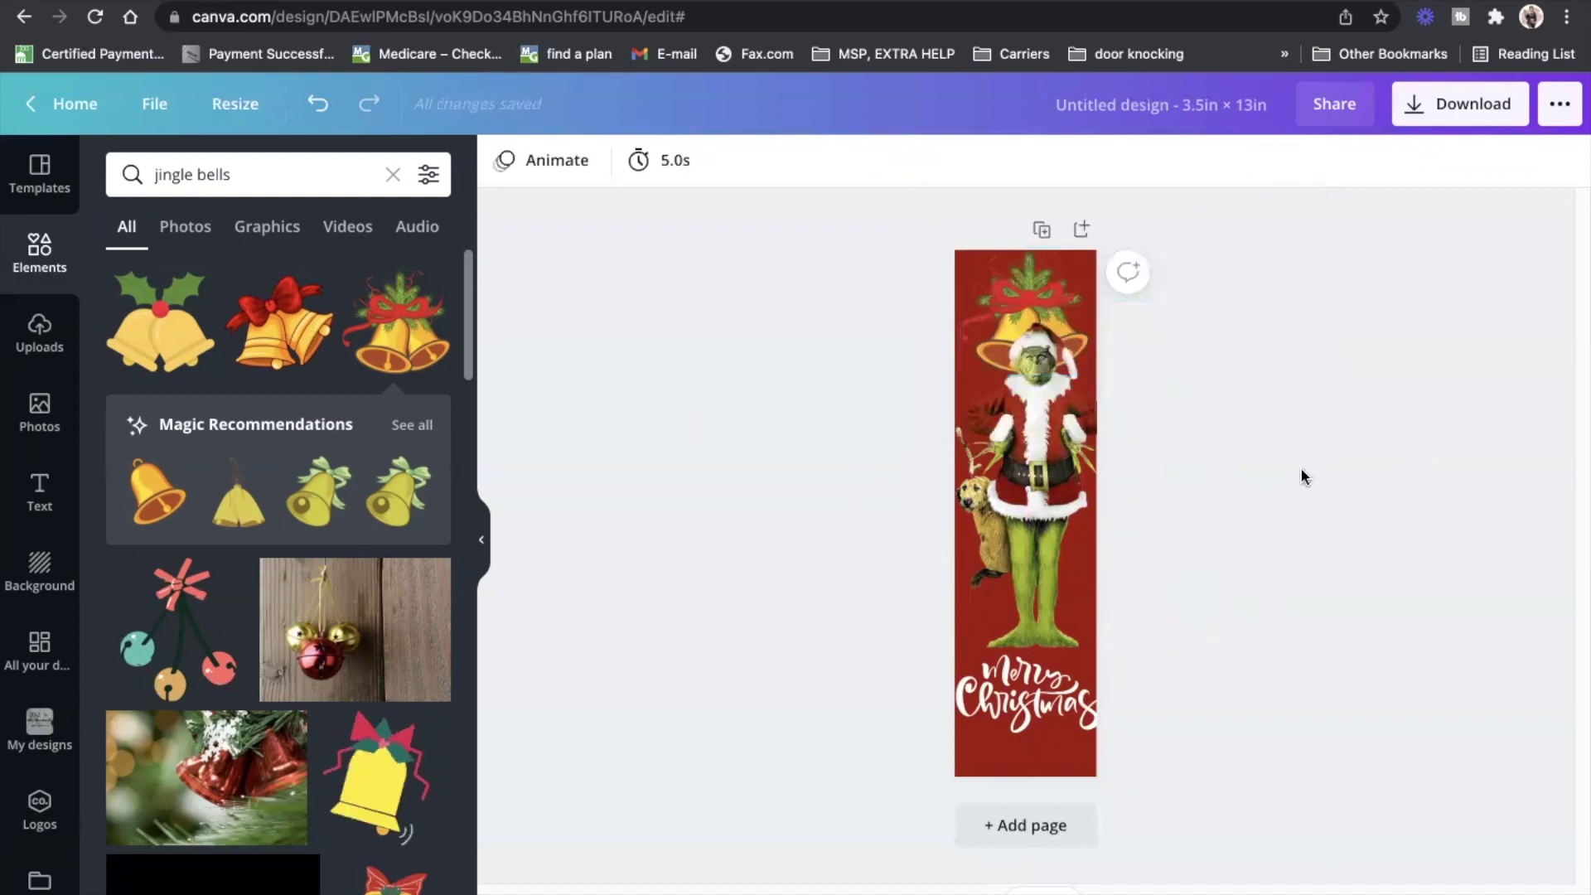
left_click_drag(1054, 711, 1051, 709)
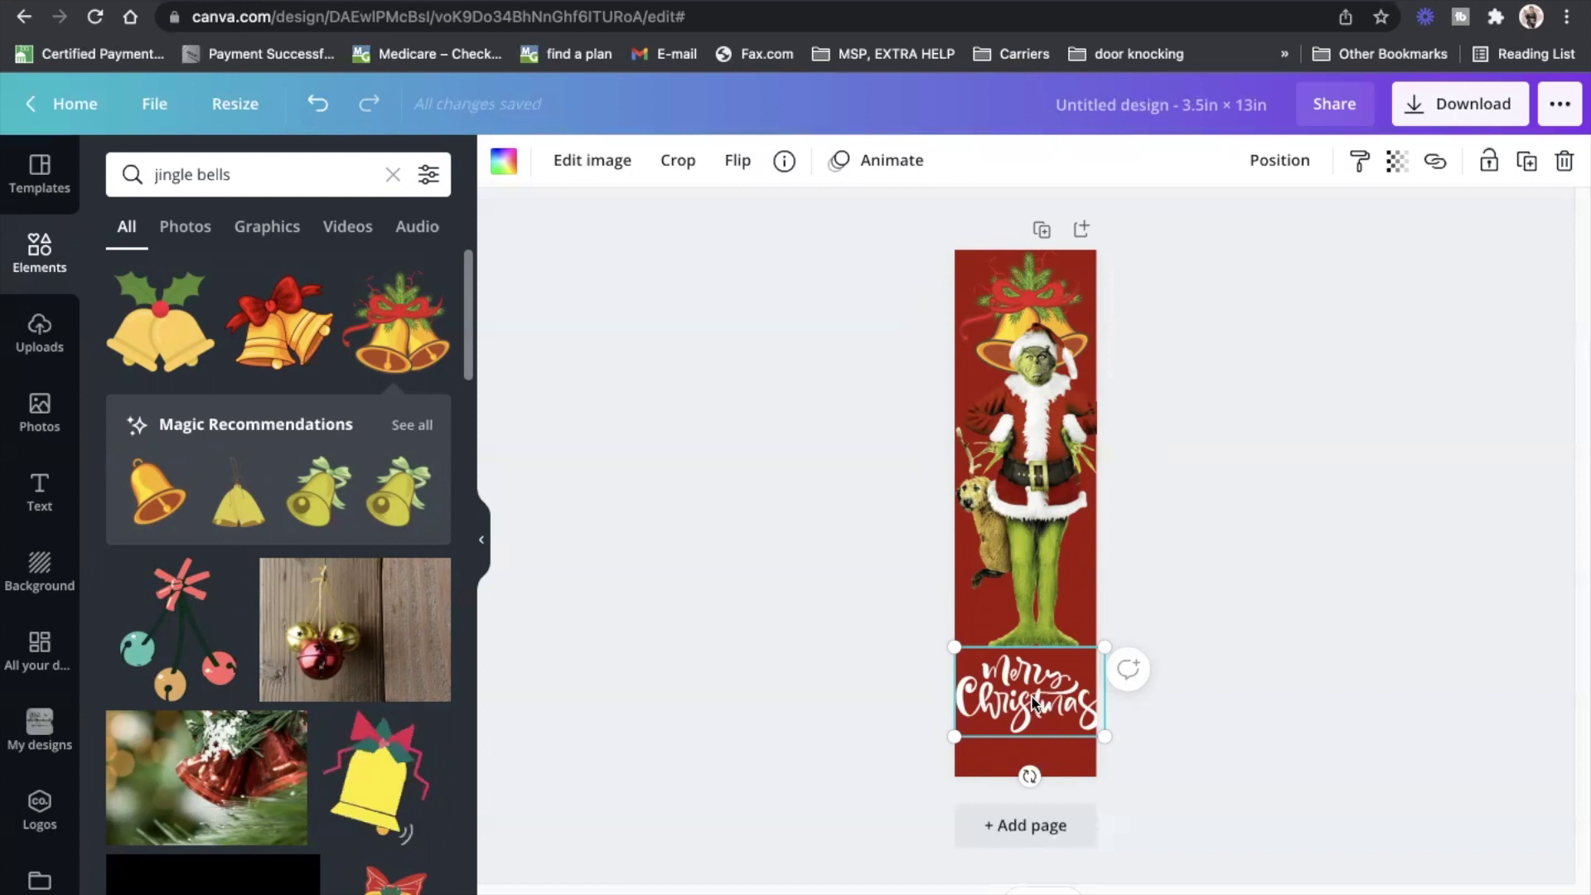
left_click(1225, 658)
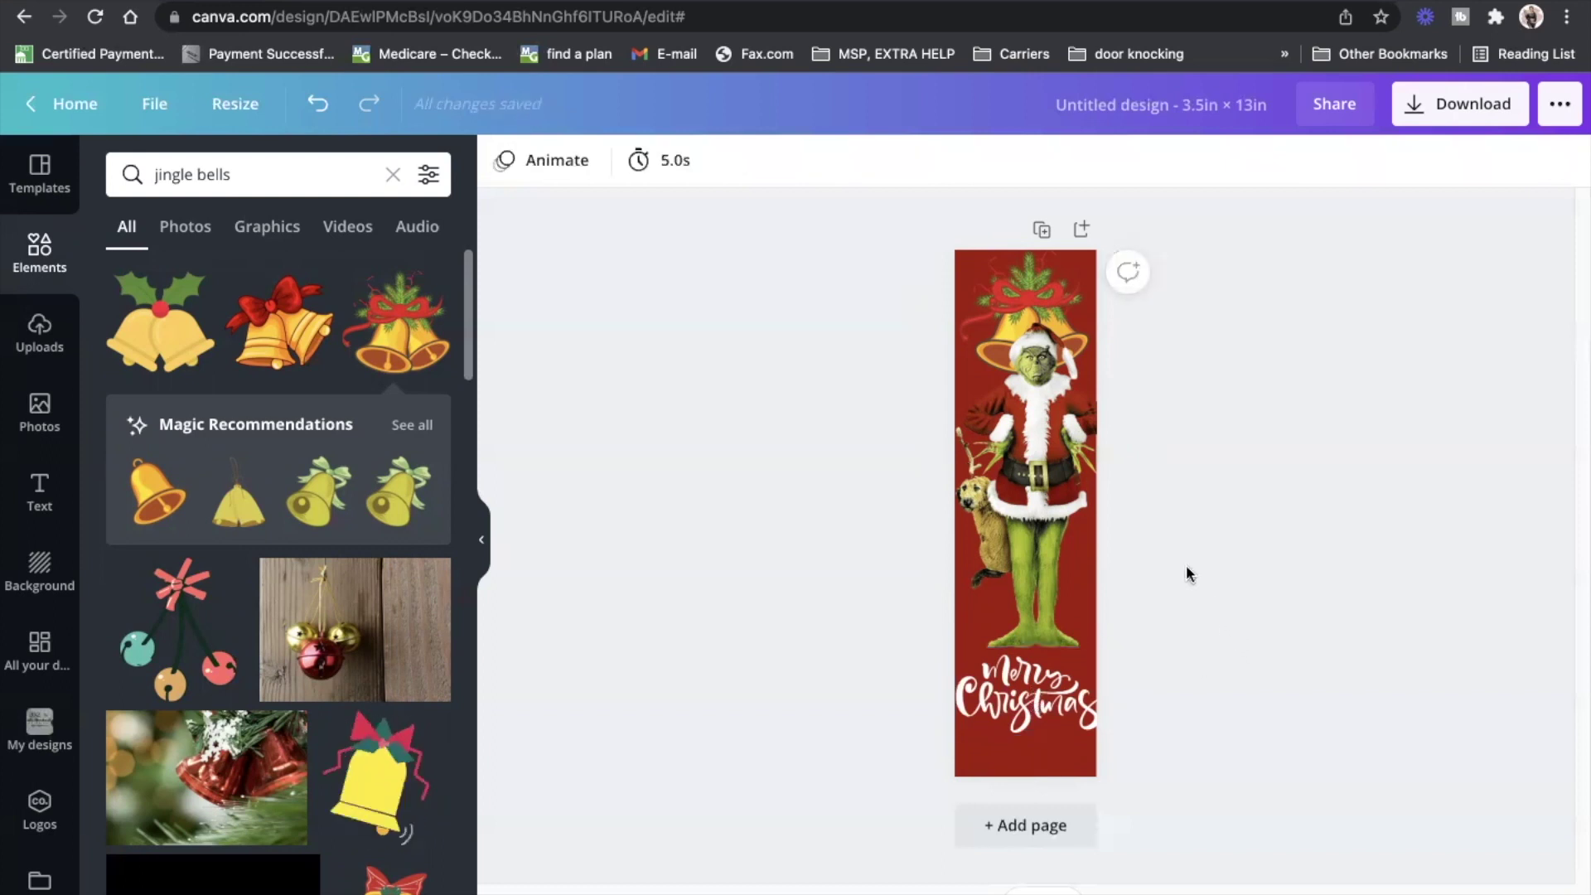
scroll(390, 597, "down", 5)
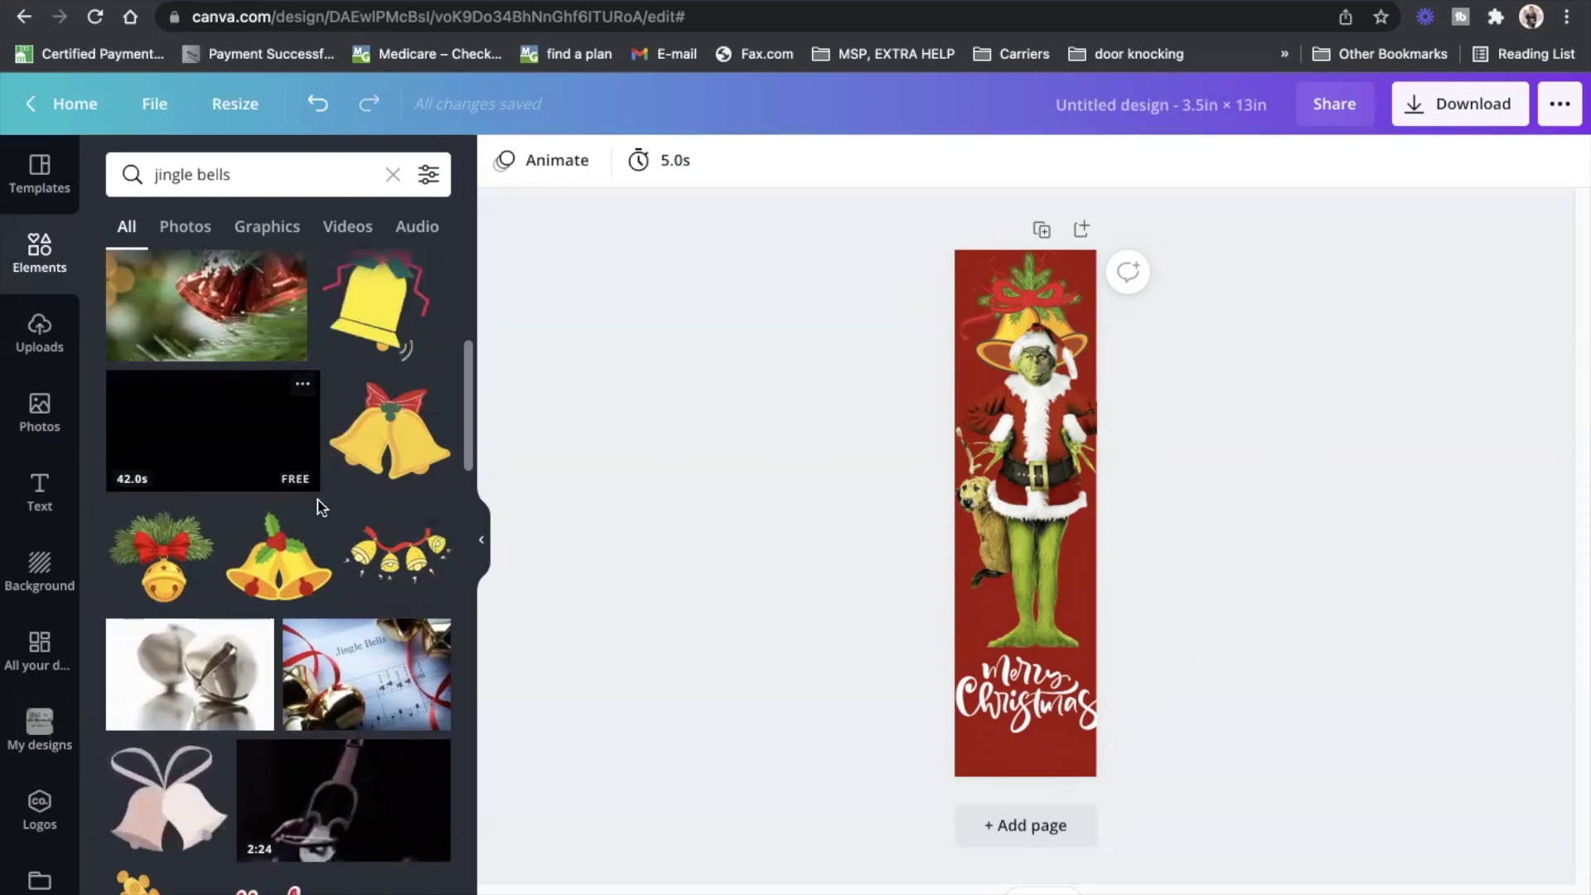
scroll(351, 527, "down", 1)
scroll(352, 527, "down", 6)
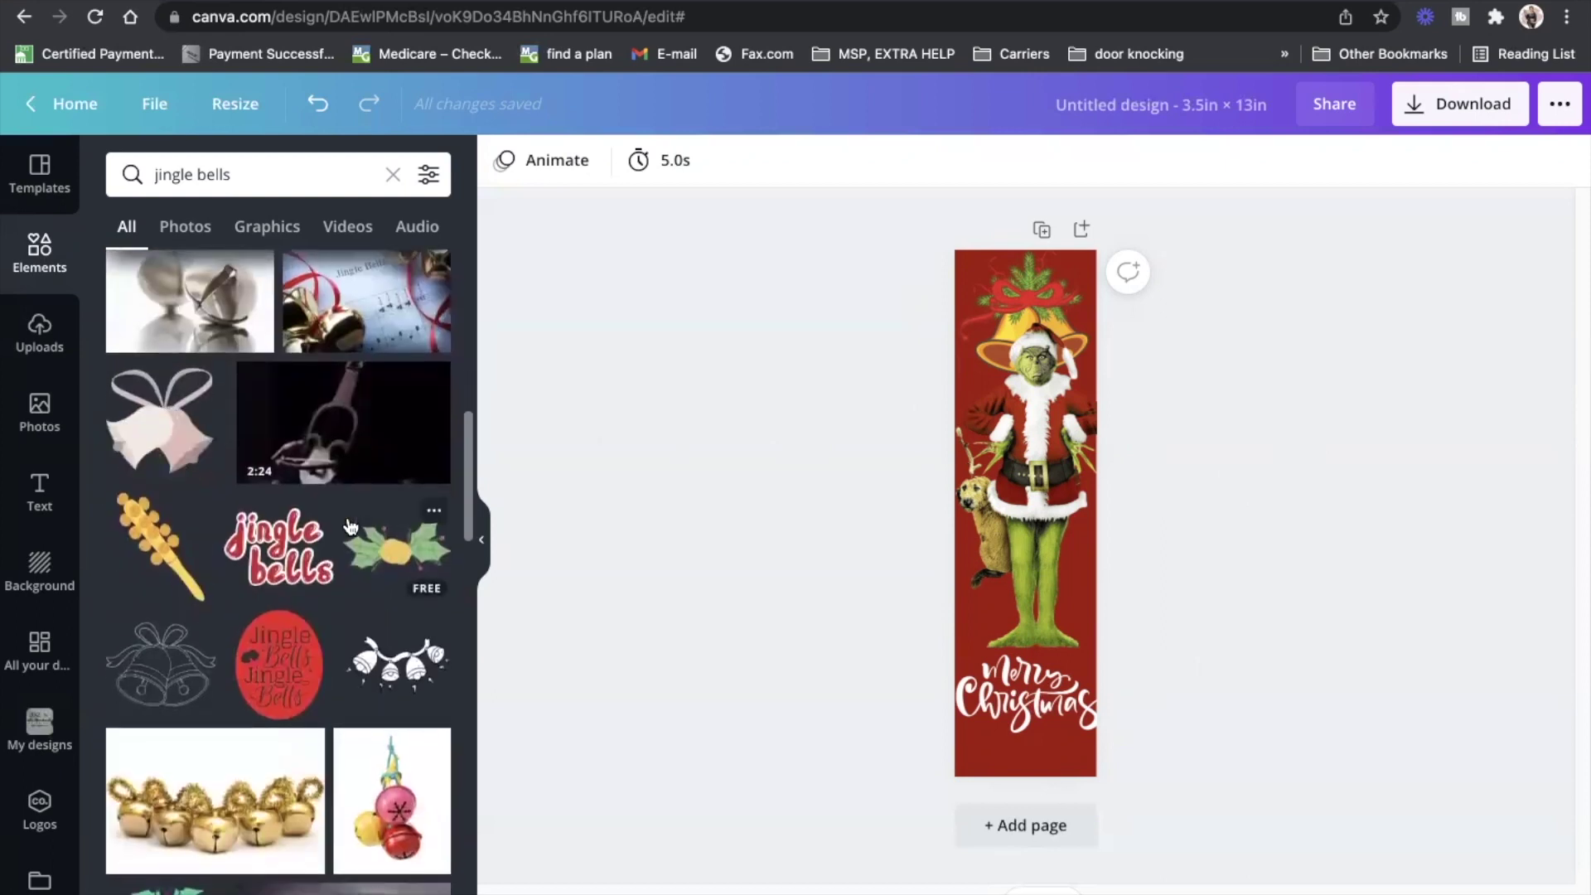
scroll(351, 527, "down", 3)
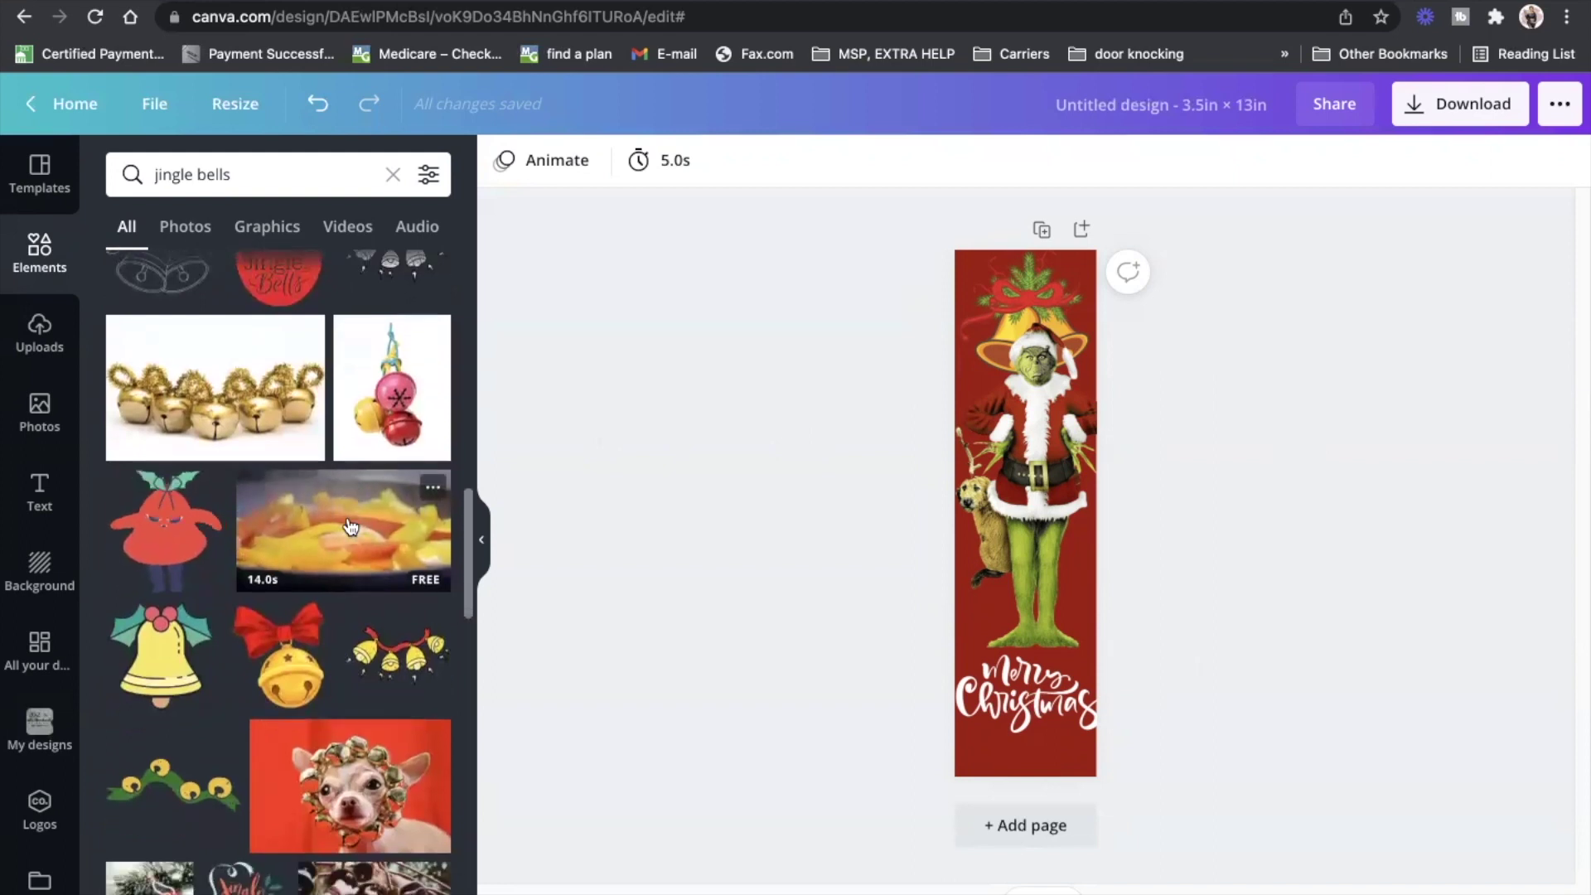
Delete the bells graphic and make the page background white
left_click(1023, 265)
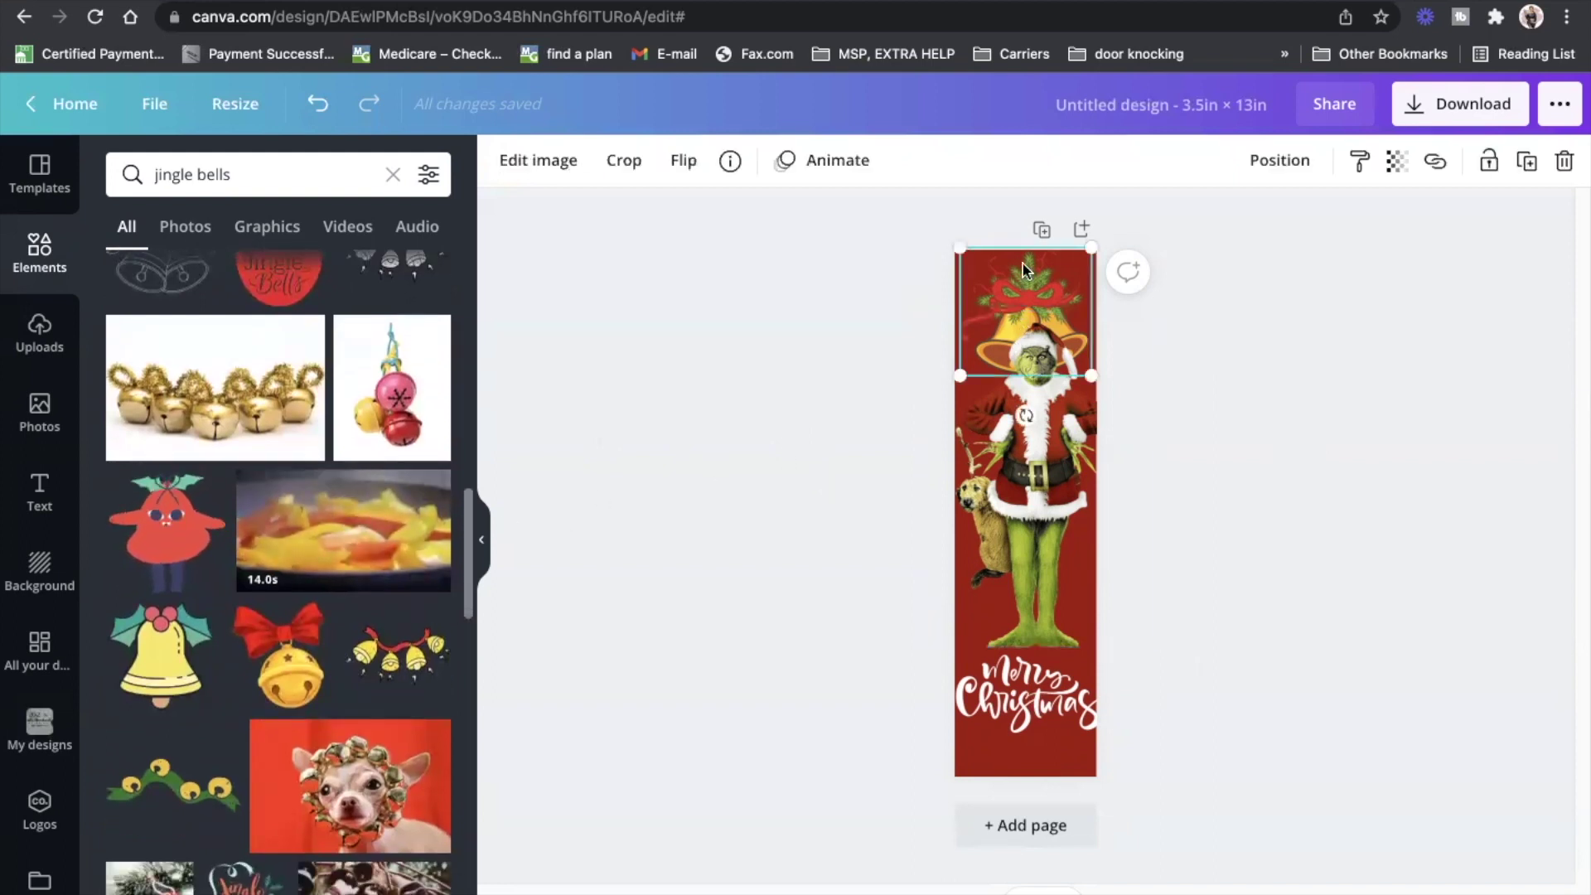
key("Delete")
left_click(1023, 264)
left_click(503, 160)
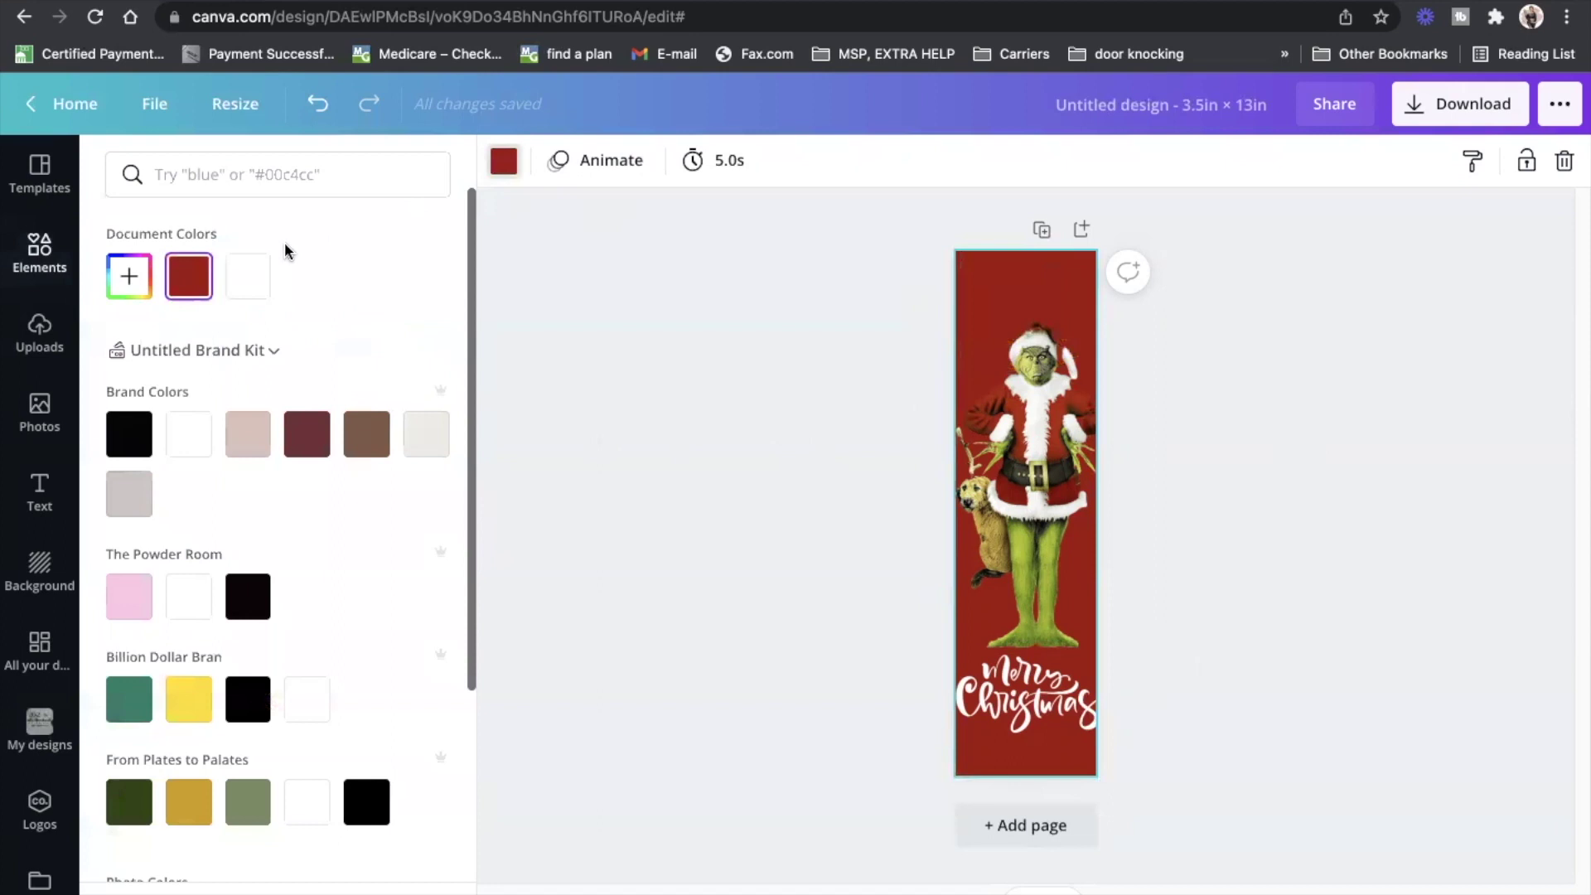
left_click(405, 432)
key("Escape")
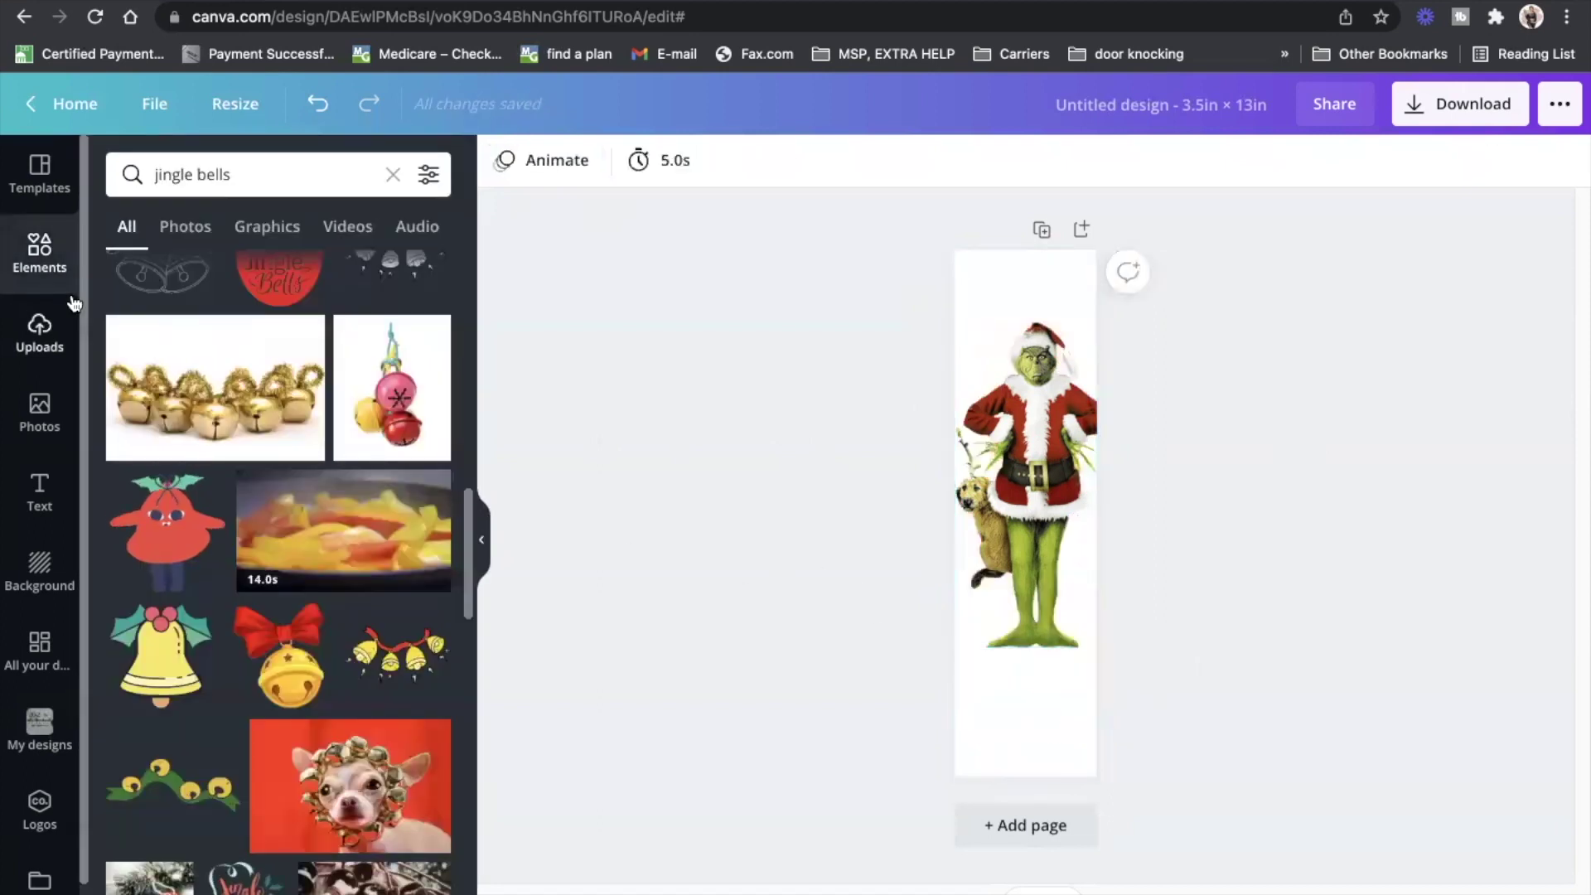
Add the red Merry Christmas graphic beneath the Grinch's feet, stretched to the page width
left_click(46, 260)
left_click(373, 357)
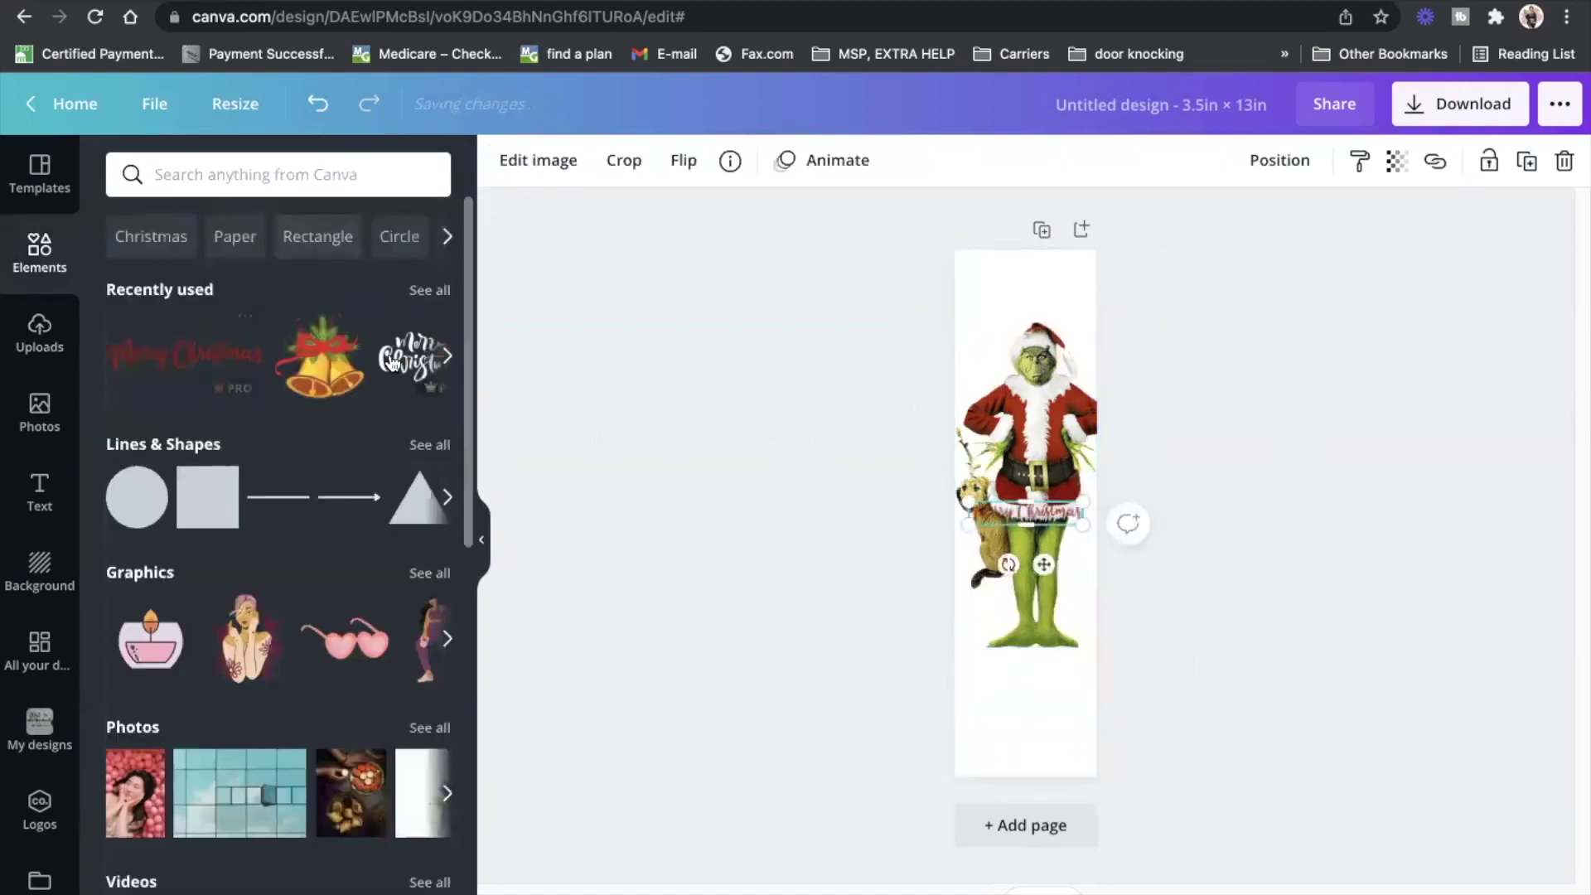
left_click_drag(1049, 563, 1095, 691)
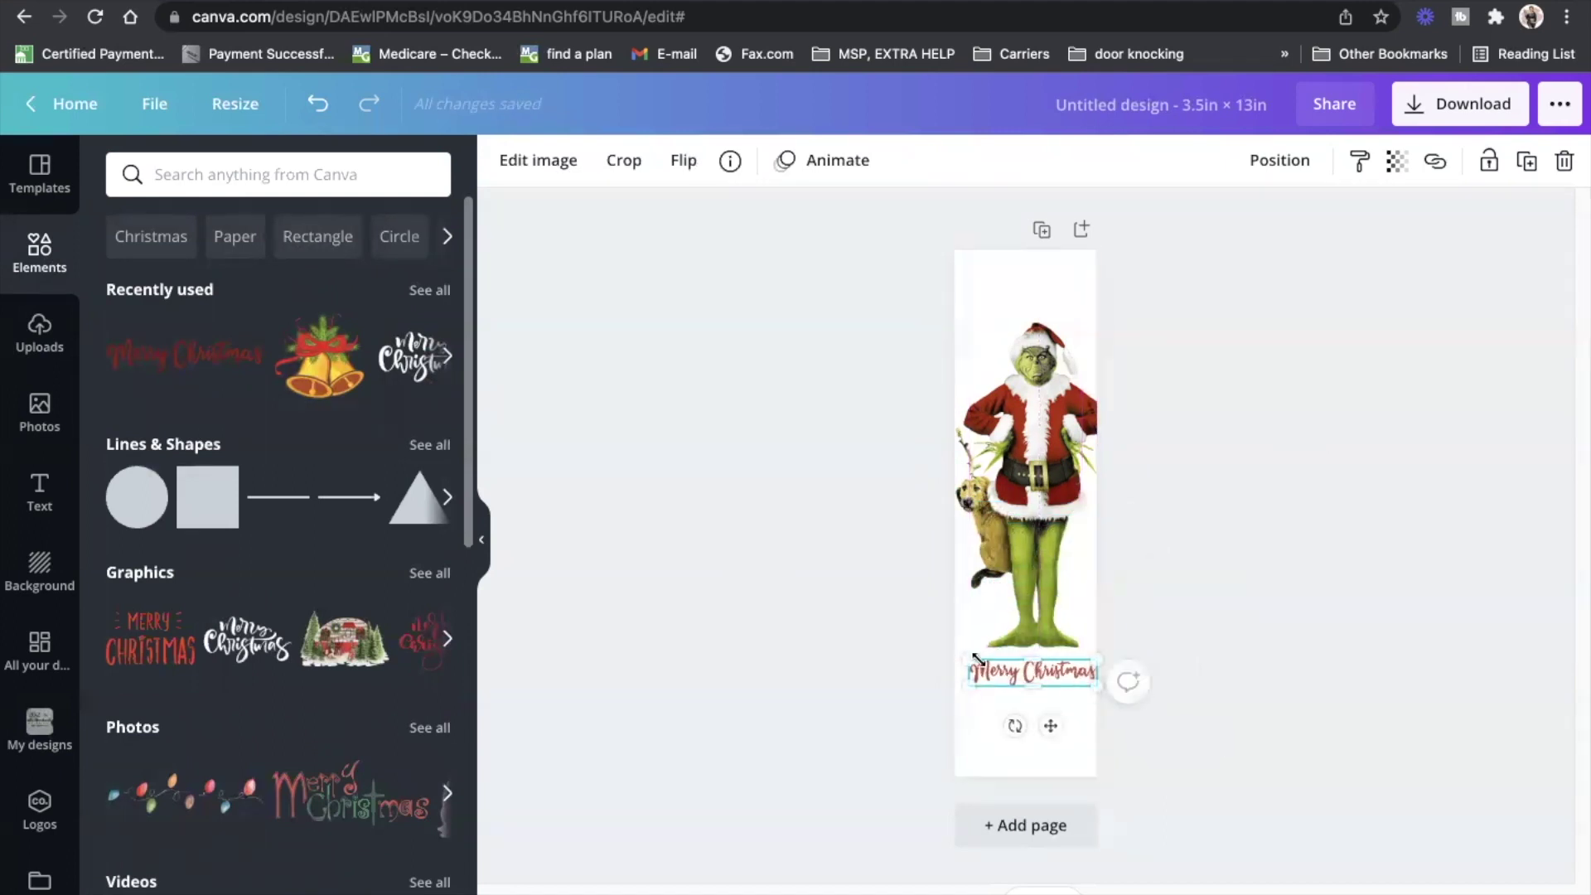
left_click_drag(966, 651, 954, 653)
left_click(1137, 714)
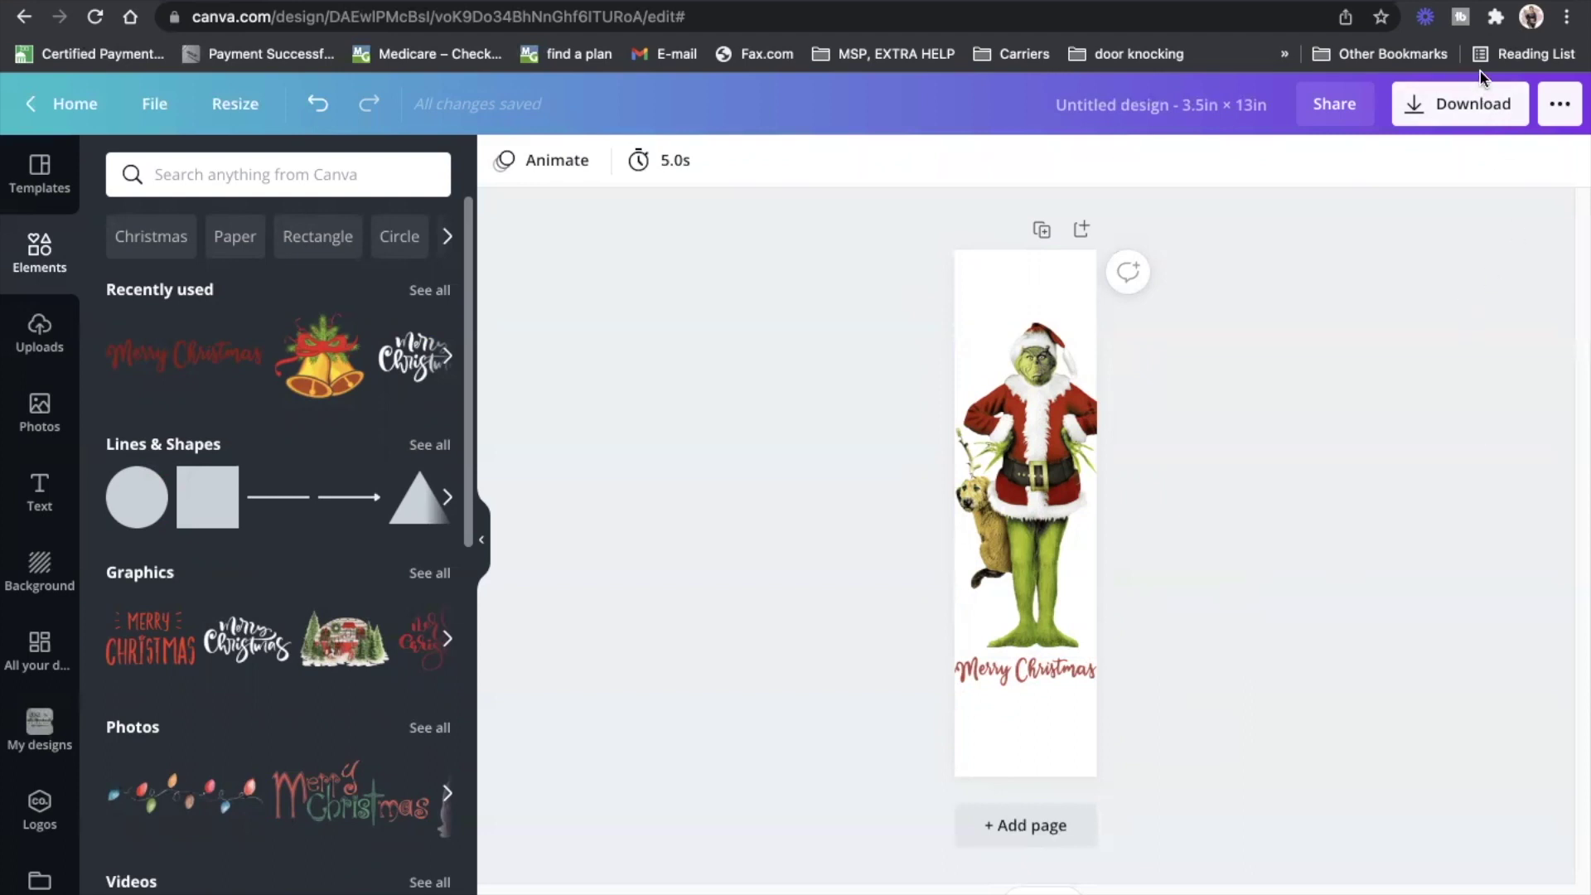
Bring up Download options set to PNG at 538 × 2000 px
left_click(1440, 106)
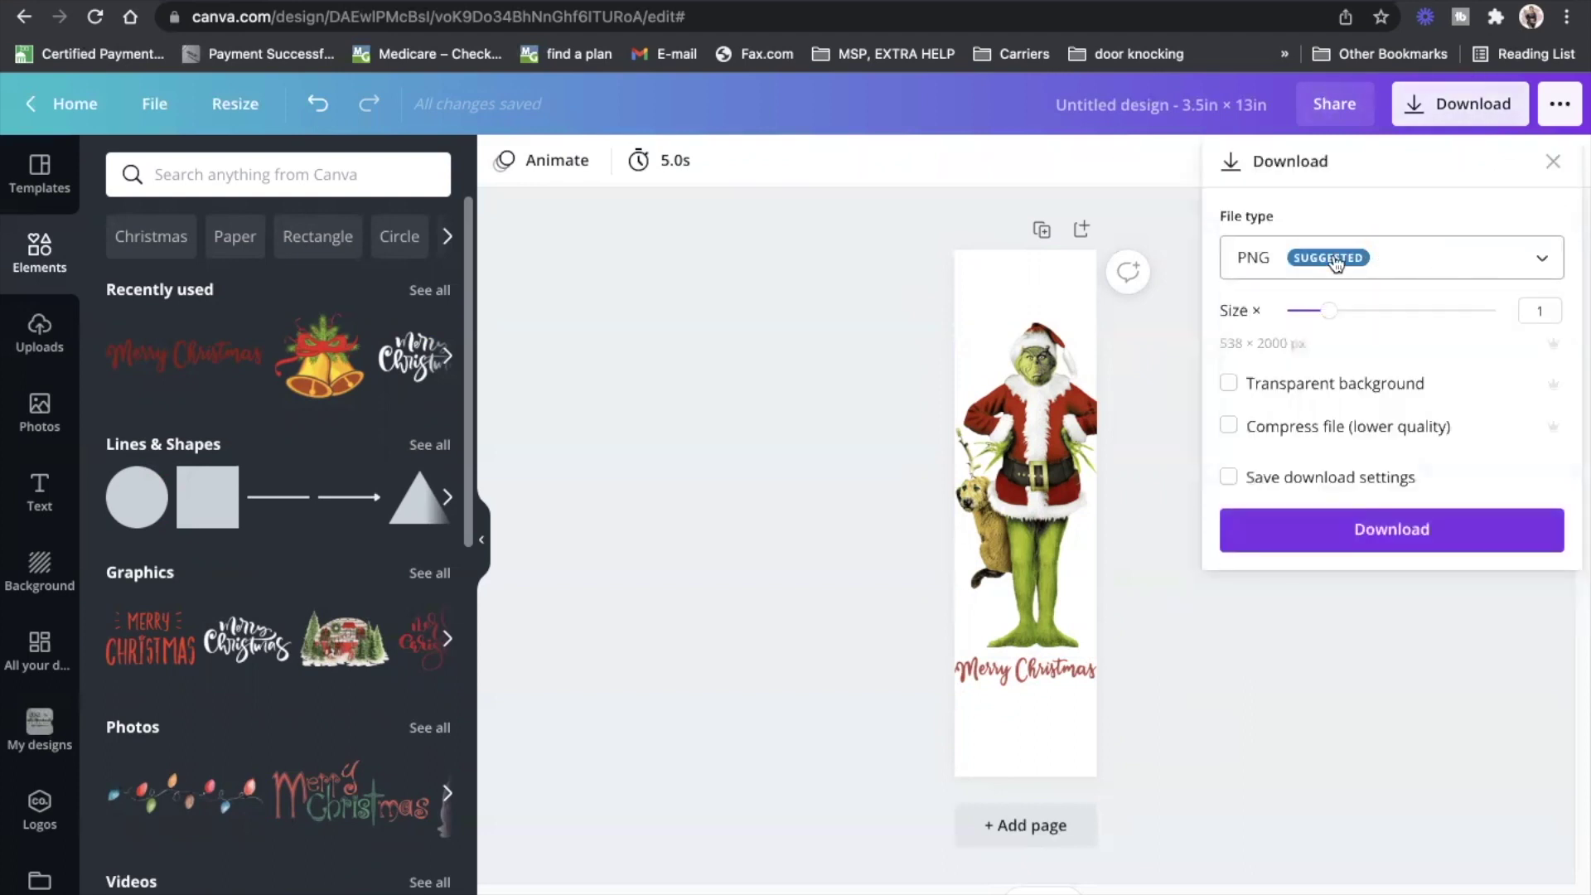